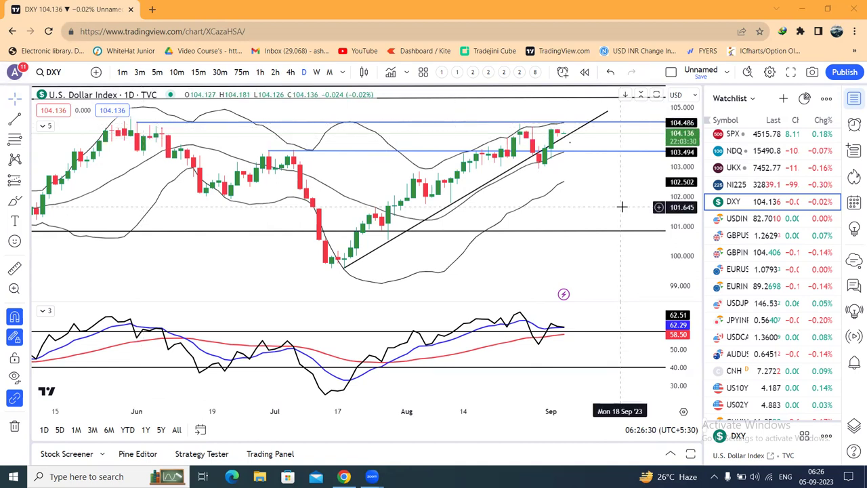
- Enlarge the U.S. Dollar Index price pane by shrinking the oscillator pane below it, and fit its price scale around the black resistance lines
left_click_drag(672, 197, 588, 167)
left_click(589, 169)
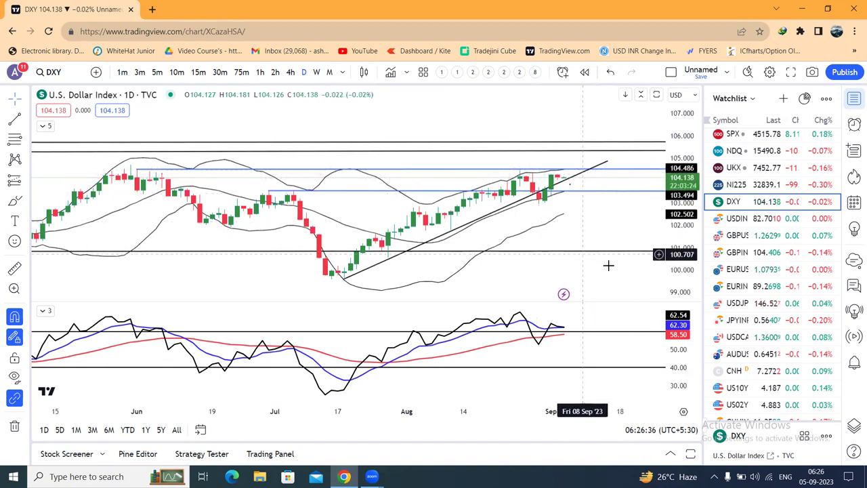
left_click_drag(681, 252, 576, 348)
scroll(590, 269, "down", 1)
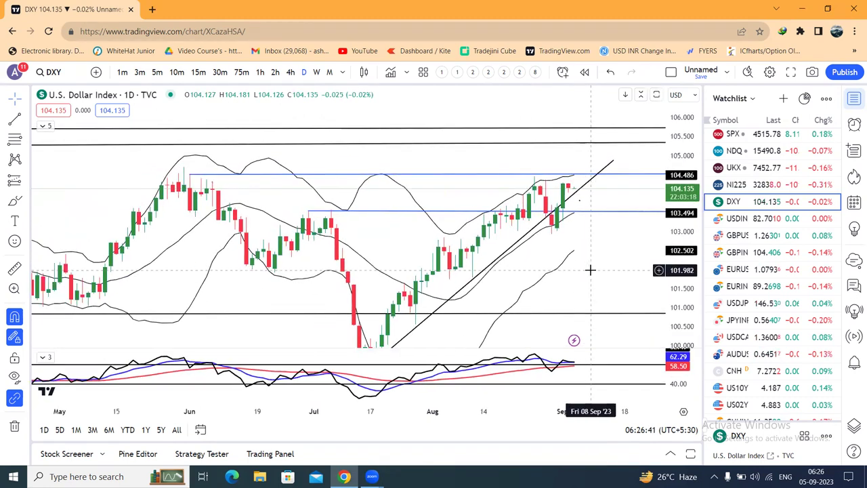
left_click_drag(677, 213, 678, 229)
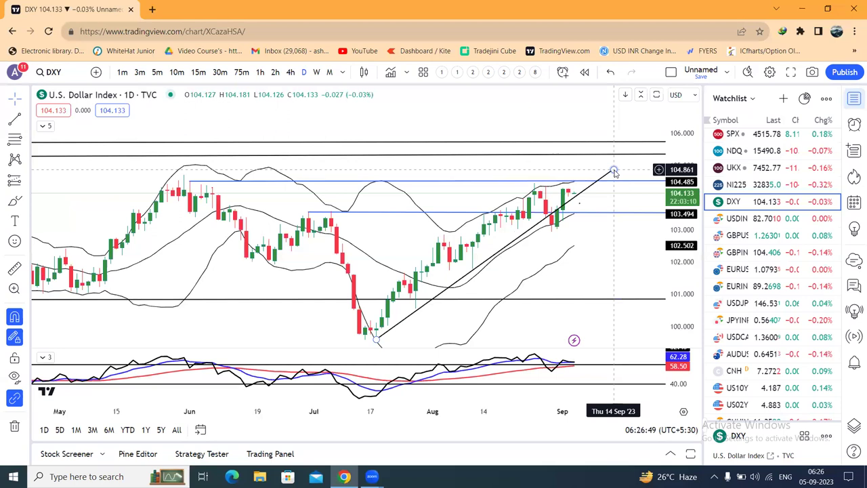
- Move the upper end of the rising trendline from the July low to about 104.81 in late September, under the recent candle lows
mouse_move(614, 170)
left_mouse_down()
mouse_move(628, 179)
mouse_move(646, 171)
left_mouse_up()
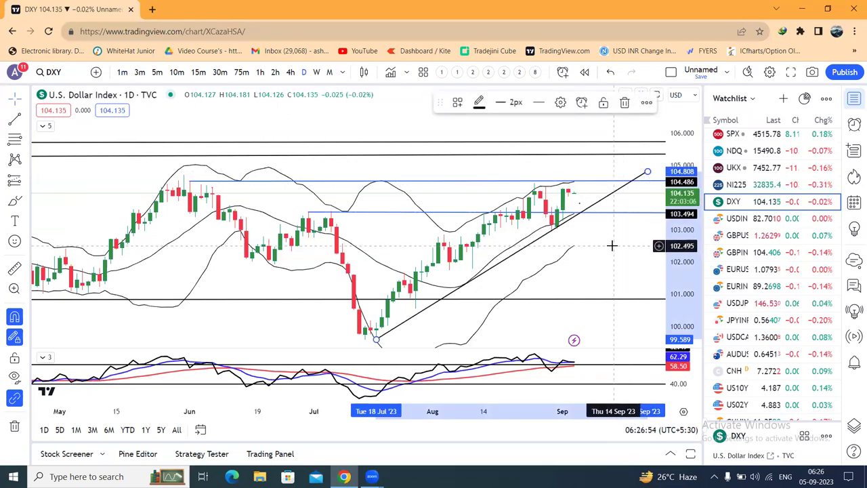
scroll(611, 245, "up", 1)
left_click(478, 286)
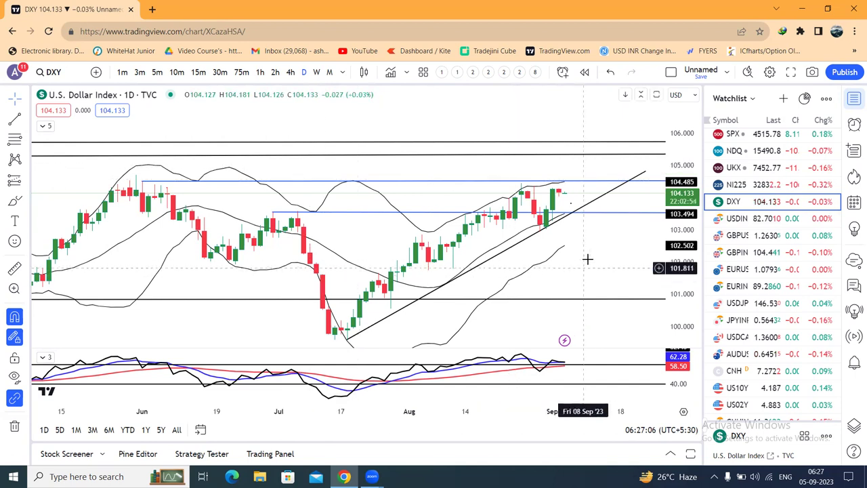
scroll(585, 258, "down", 2)
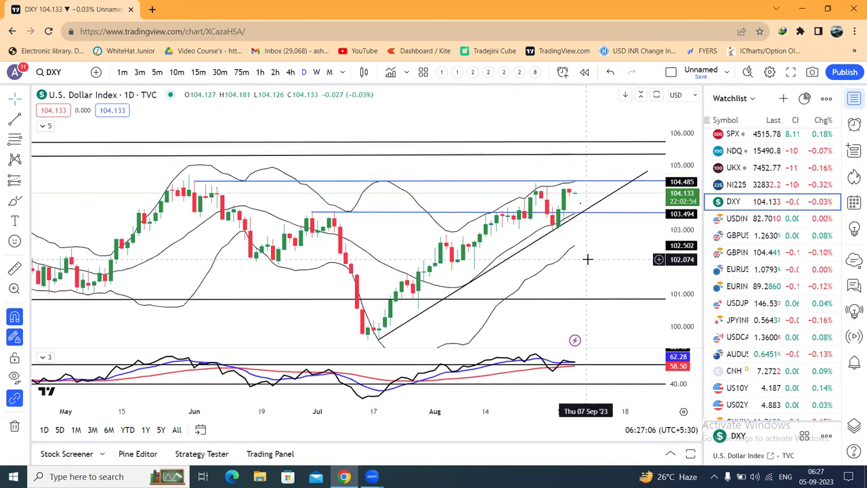
- Open the daily USDINR chart from the watchlist and examine the August to September candles against the trendlines and Bollinger Bands
left_click(737, 217)
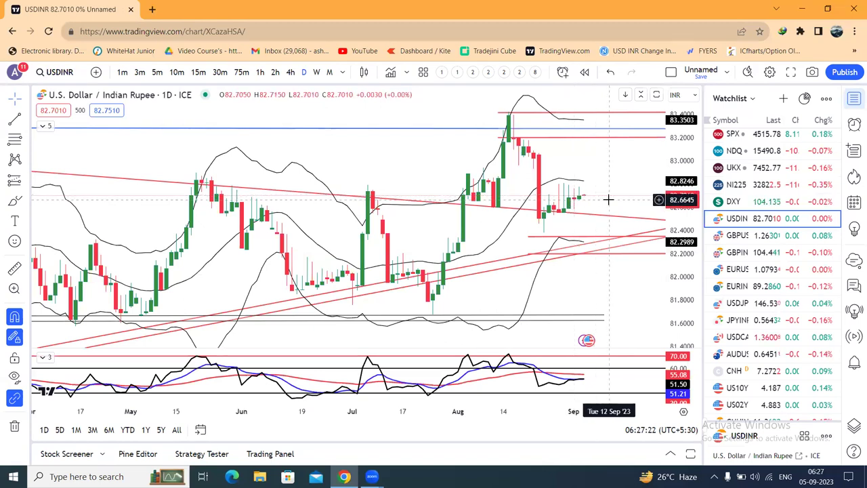
scroll(606, 198, "up", 1)
scroll(607, 204, "up", 1)
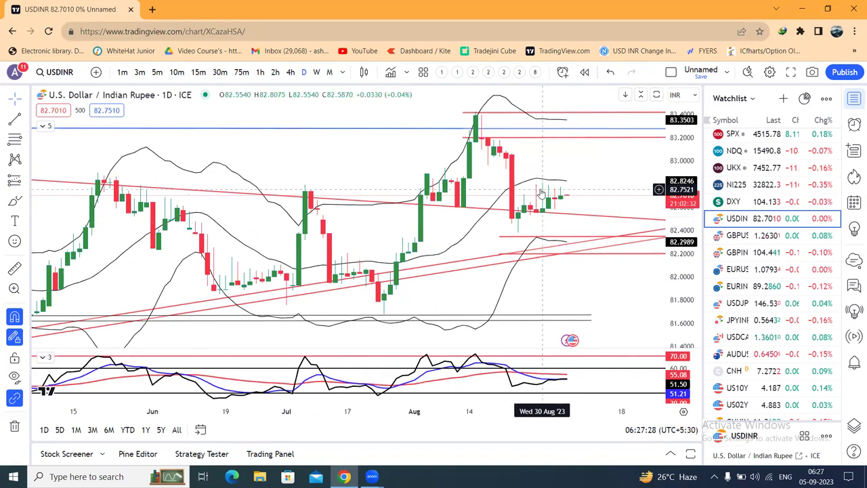
scroll(624, 199, "up", 1)
scroll(569, 201, "up", 1)
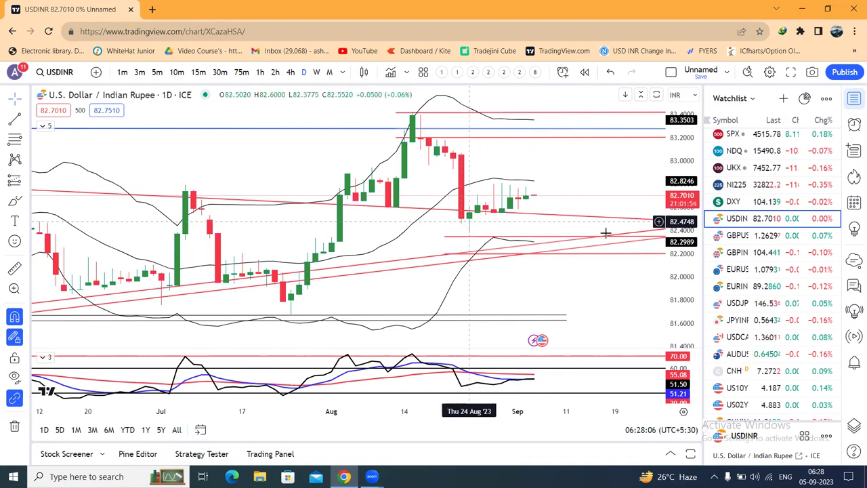
- Open the GBPUSD chart and draw a narrow parallel channel from the 30 August high to 19 September 2023, about 1.2734 to 1.2750
left_click(729, 235)
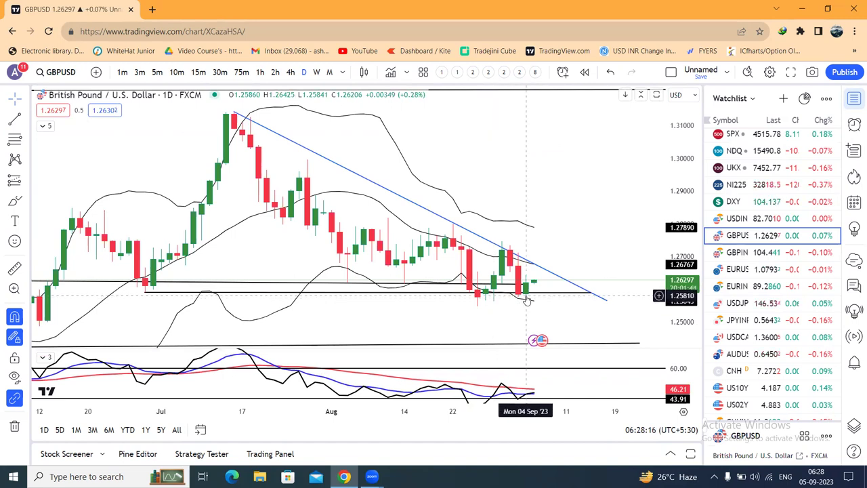
scroll(593, 247, "down", 1)
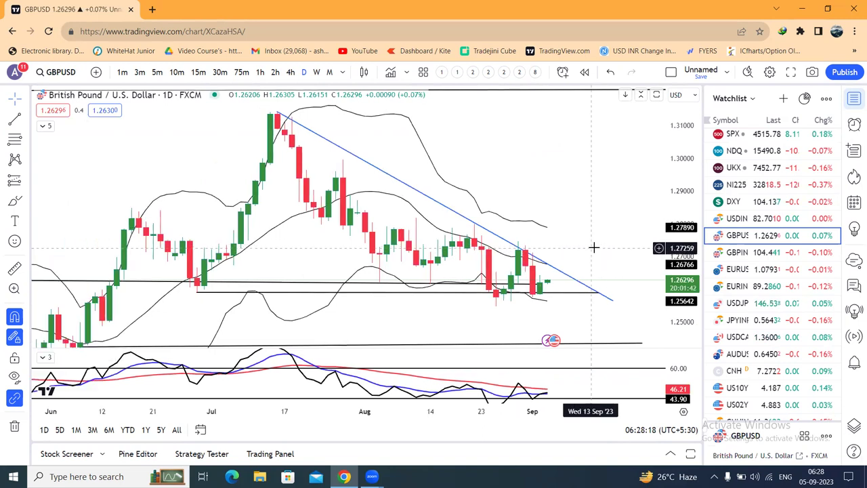
scroll(594, 248, "up", 1)
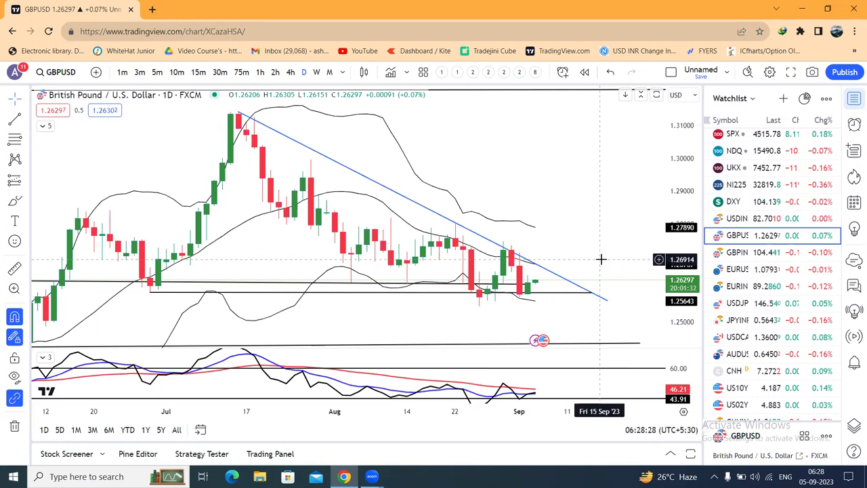
scroll(600, 258, "down", 1)
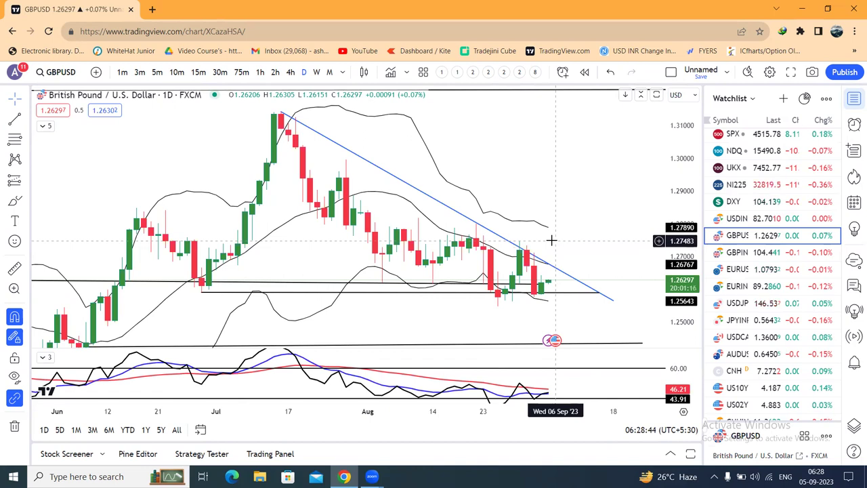
left_click(28, 121)
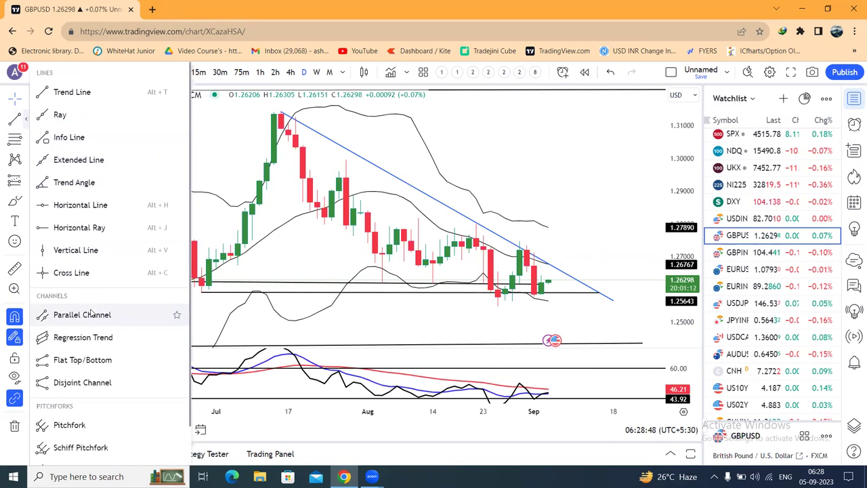
left_click(89, 312)
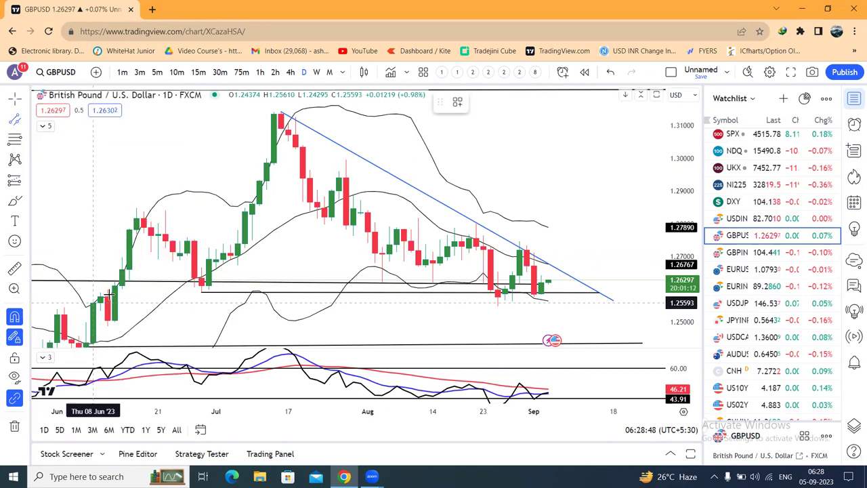
left_click(519, 240)
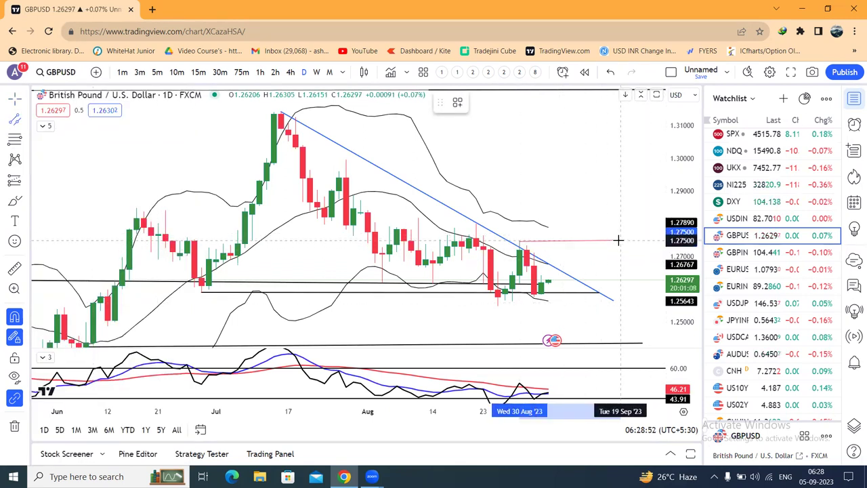
left_click(618, 241)
left_click(621, 243)
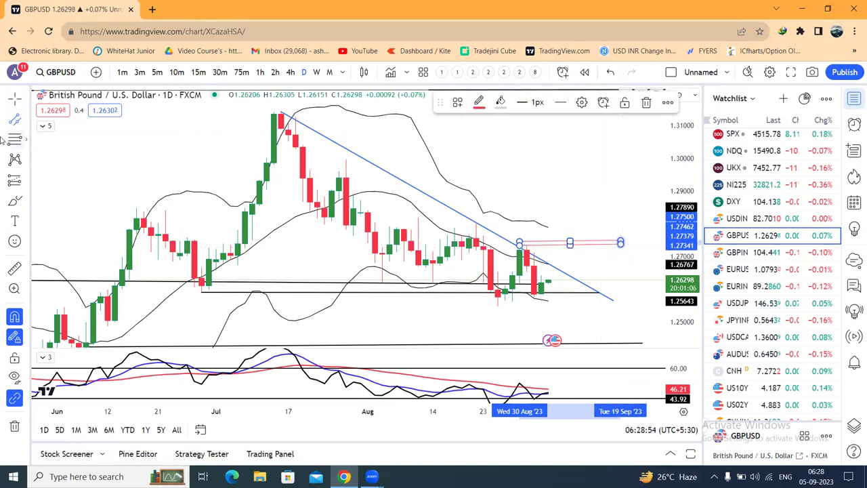
left_click(575, 282)
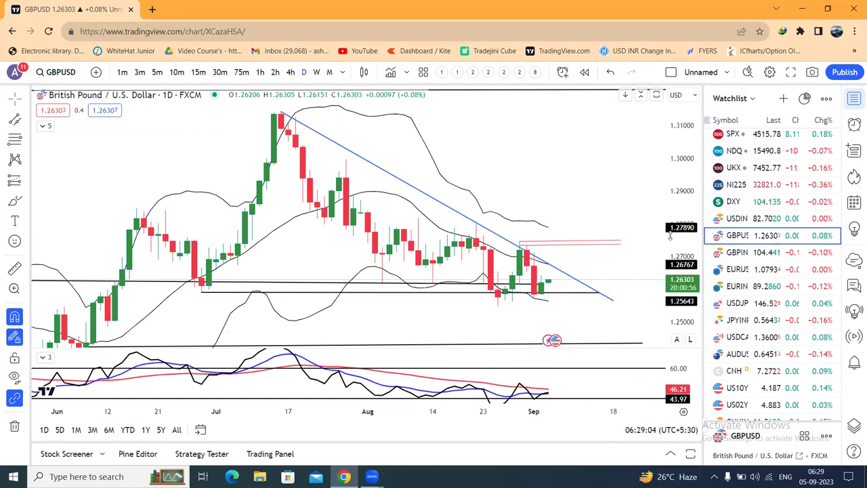
- Open the GBPINR chart and draw a narrow parallel channel from the 30 August high to 20 September 2023, about 105.25 to 105.38
left_click(769, 256)
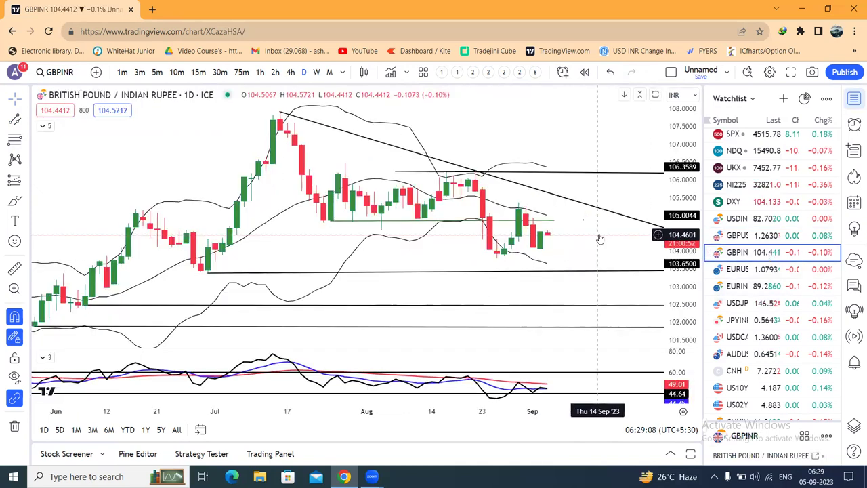
scroll(600, 237, "down", 2)
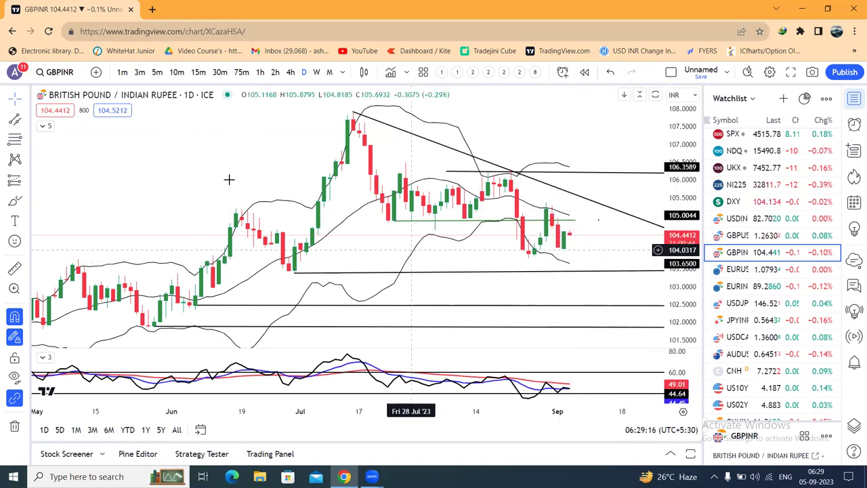
left_click(15, 119)
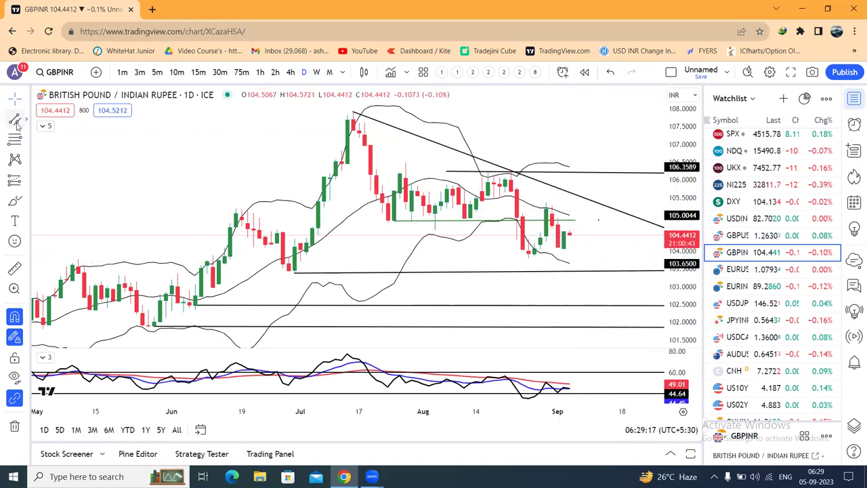
left_click(543, 202)
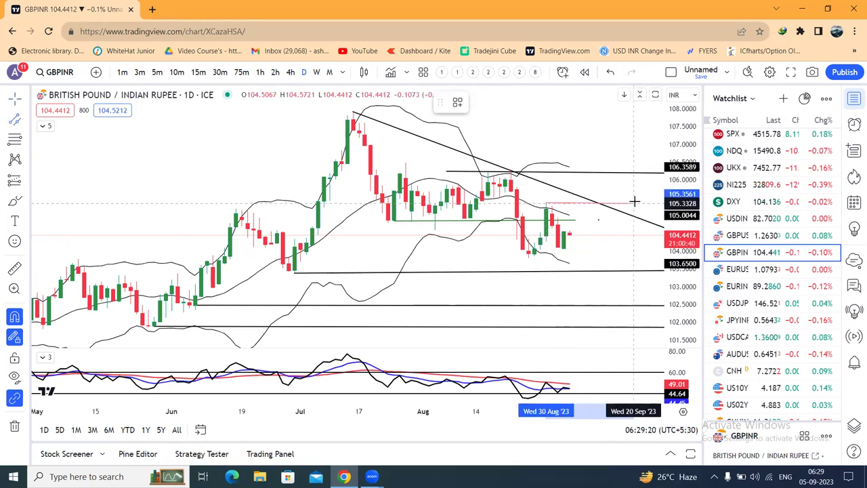
left_click(635, 202)
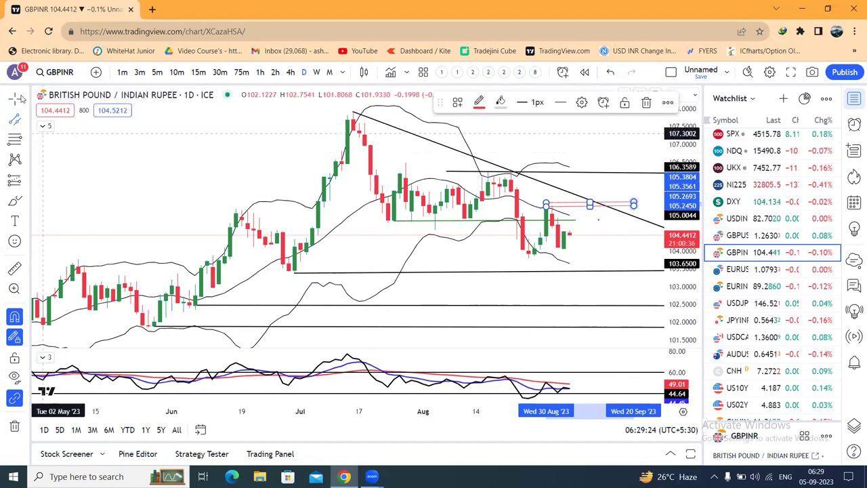
left_click(573, 252)
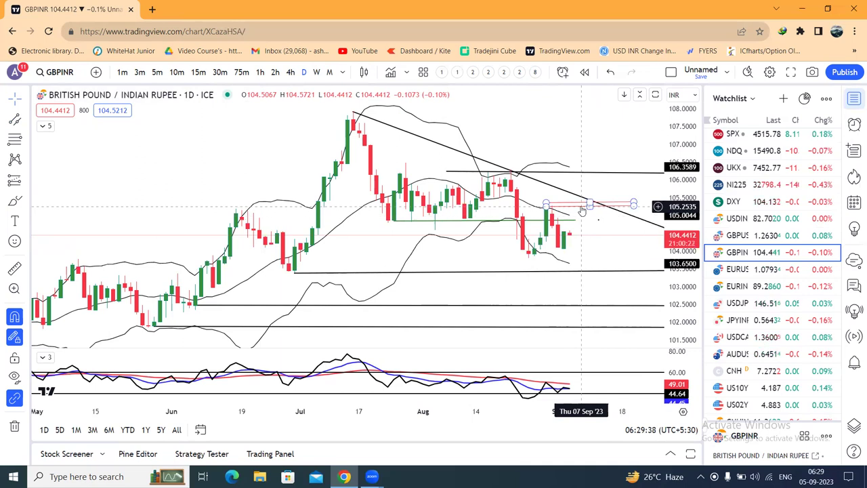
- Examine the GBPINR price action against the red channel, the falling trendline and the horizontal support lines
scroll(609, 251, "down", 2)
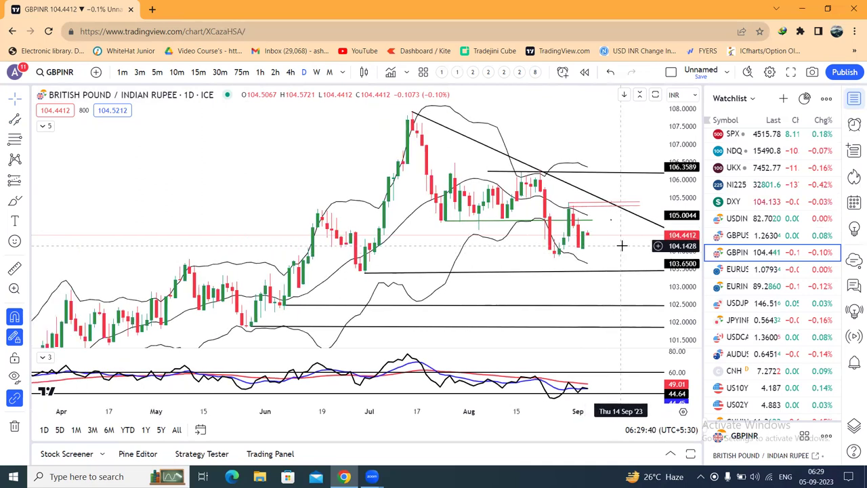
left_click_drag(537, 251, 496, 251)
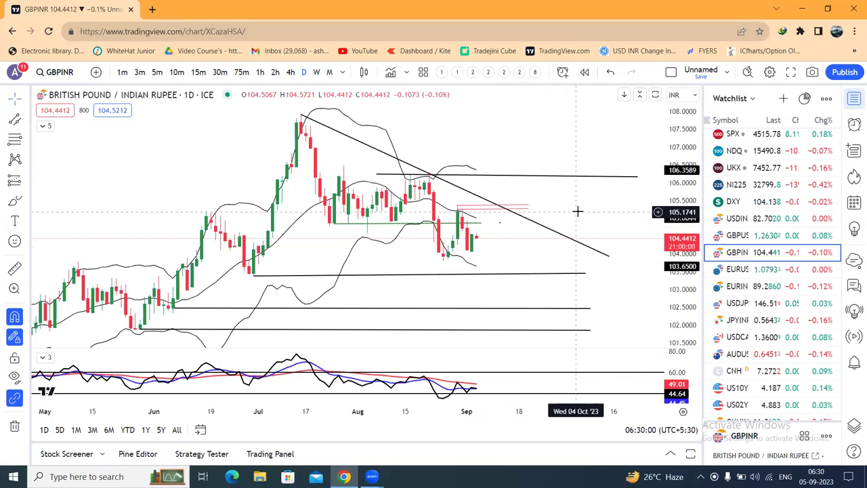
scroll(577, 211, "down", 2)
scroll(577, 212, "down", 1)
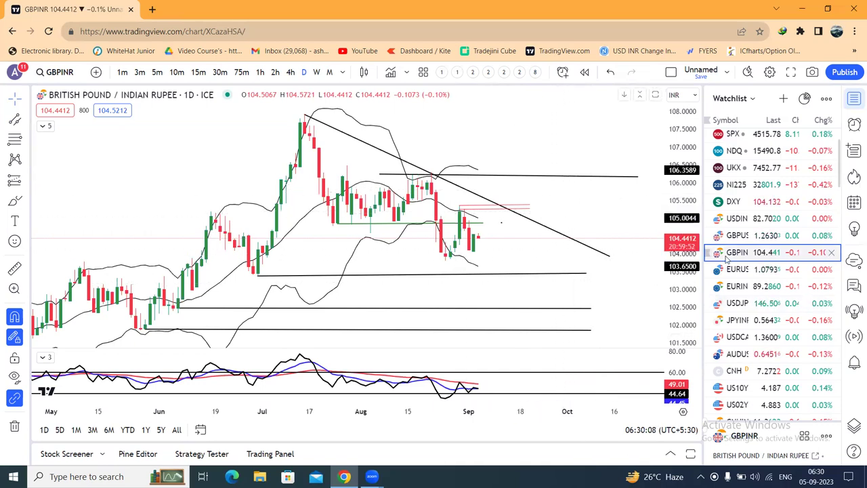
- Open the EURUSD chart and draw a narrow parallel channel from the 30 August high to 6 October 2023, about 1.0935 to 1.0946
left_click(744, 269)
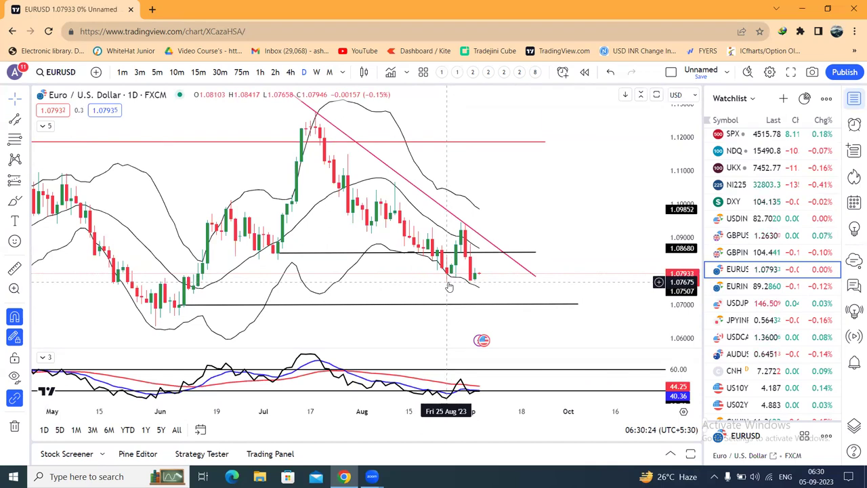
scroll(582, 233, "up", 1)
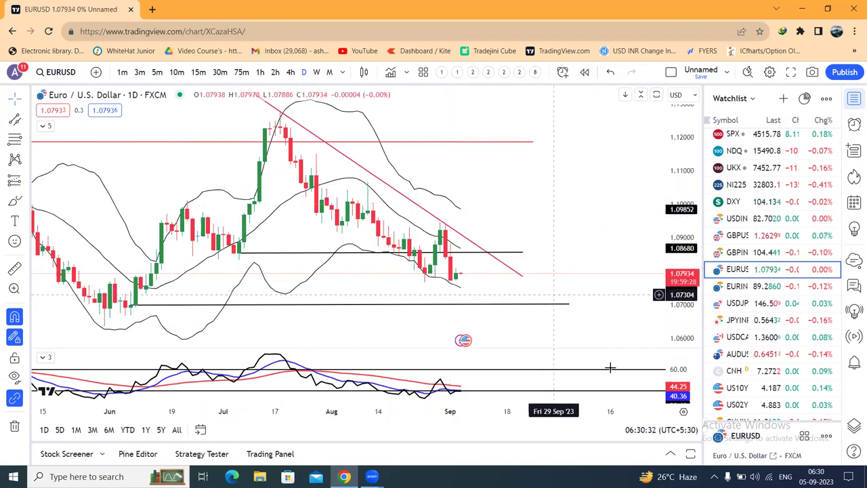
left_click(15, 120)
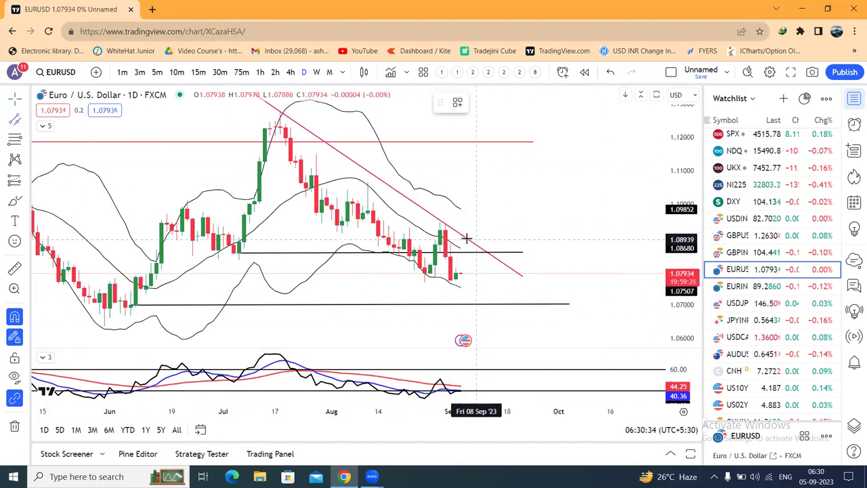
left_click(442, 220)
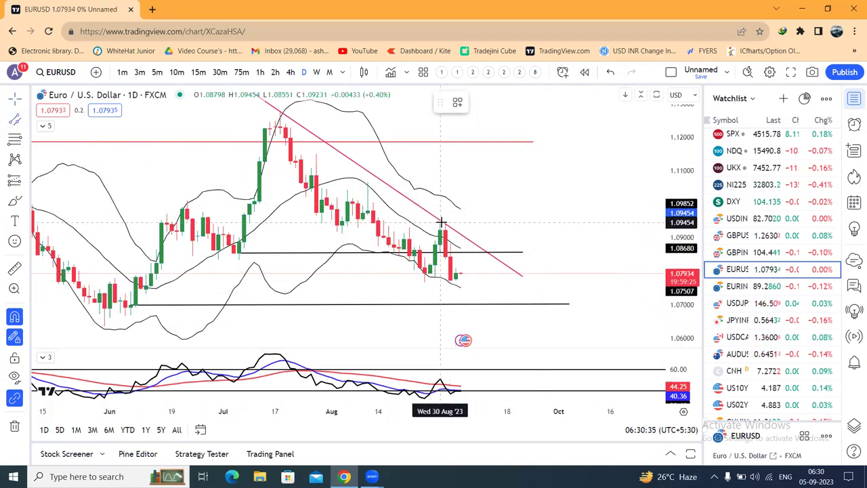
left_click(578, 222)
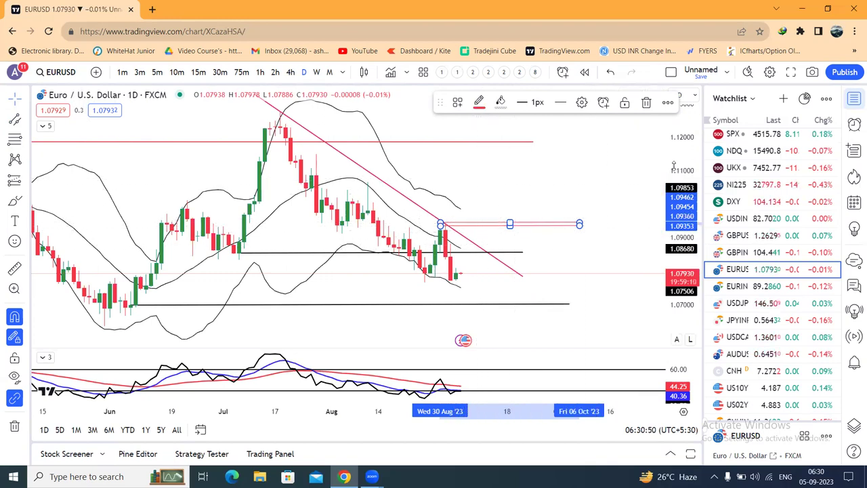
left_click_drag(678, 181, 562, 196)
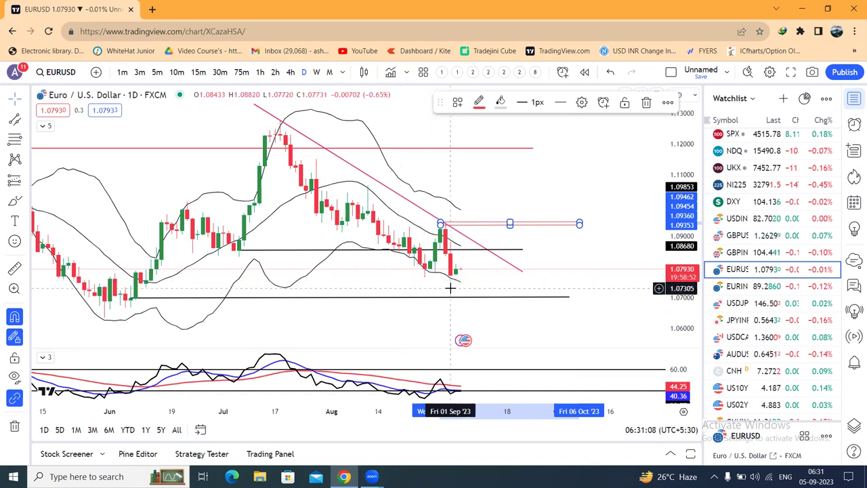
left_click(627, 260)
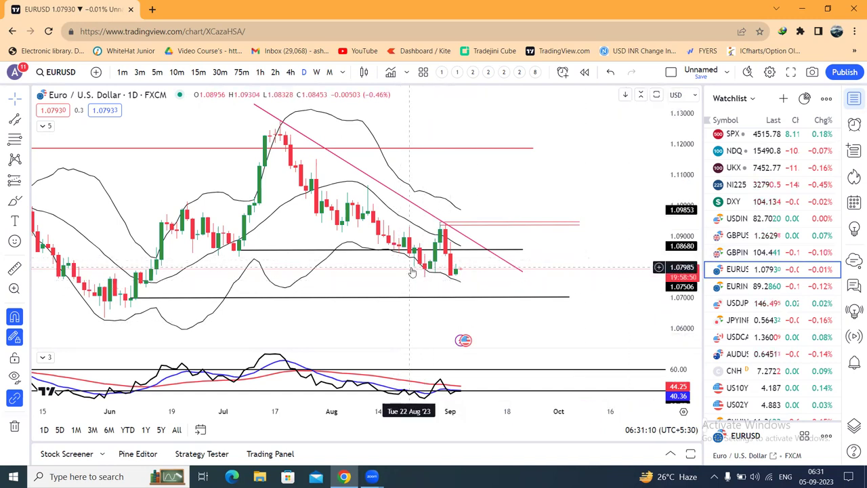
left_click(456, 224)
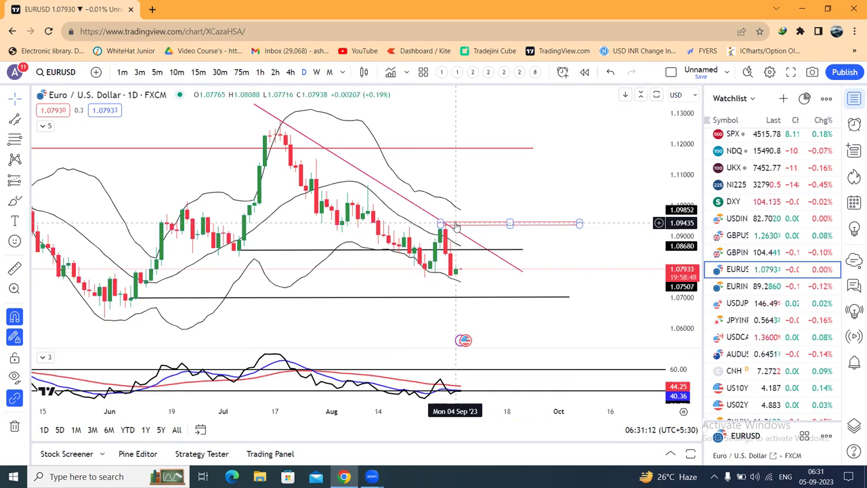
- Draw a parallel channel on the EURUSD chart from the 18 July high to 5 October 2023, about 1.1228 to 1.1276
left_click(501, 135)
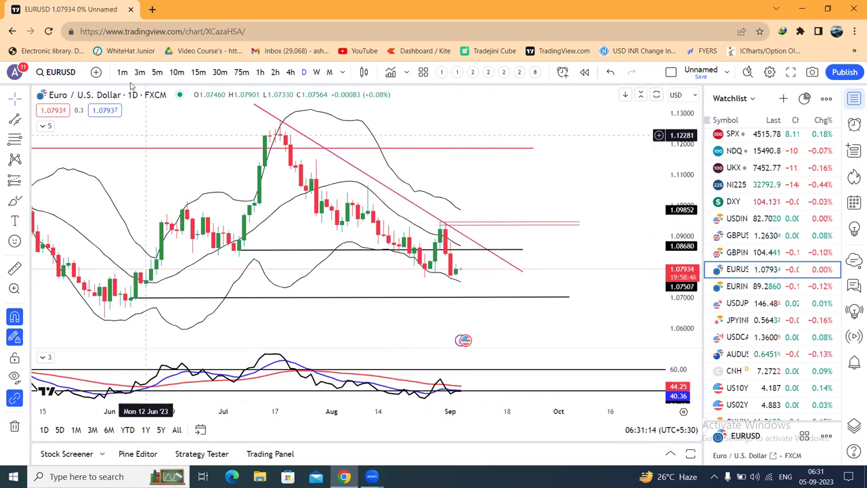
left_click(15, 120)
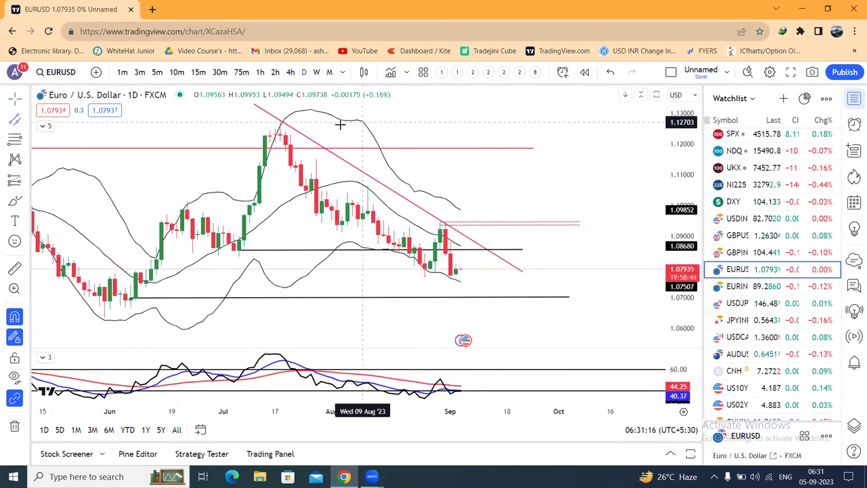
left_click(278, 124)
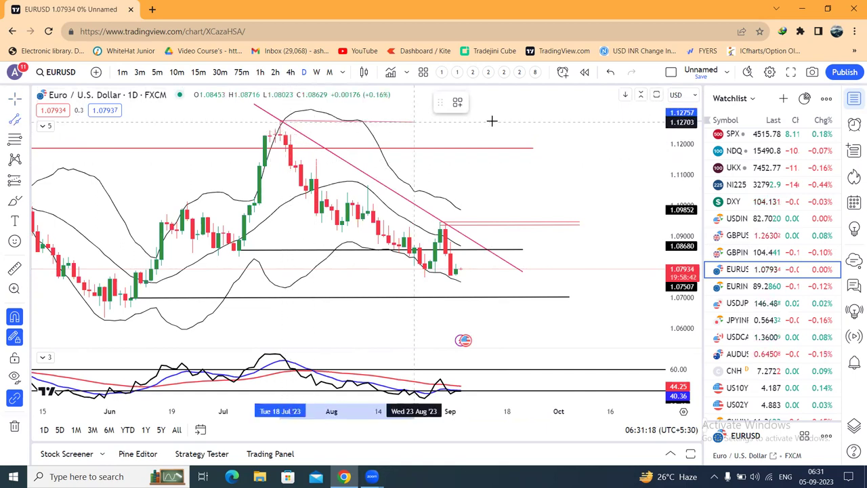
left_click(574, 122)
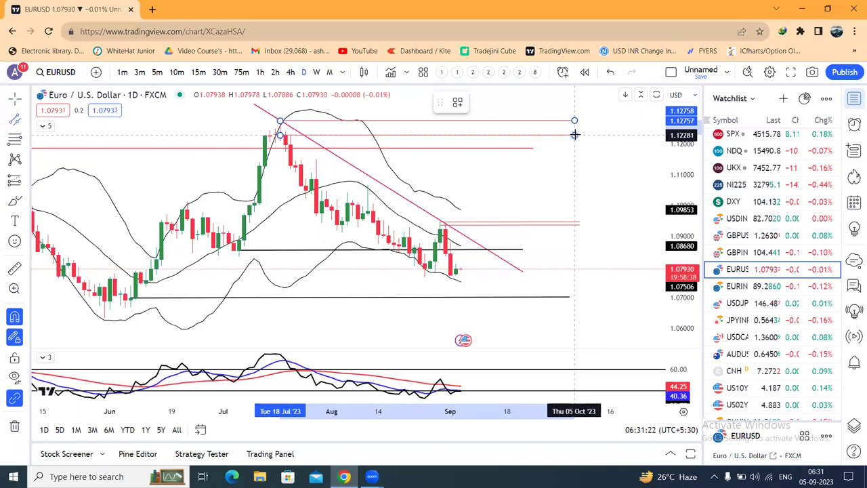
left_click(574, 134)
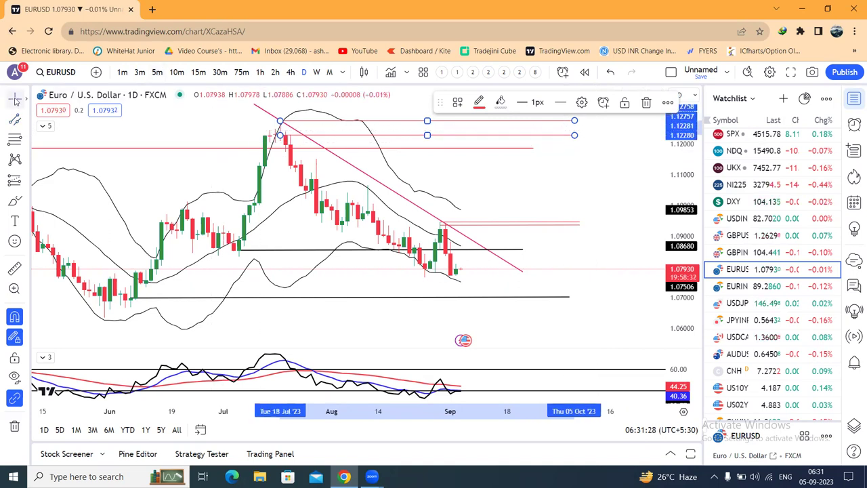
left_click(586, 201)
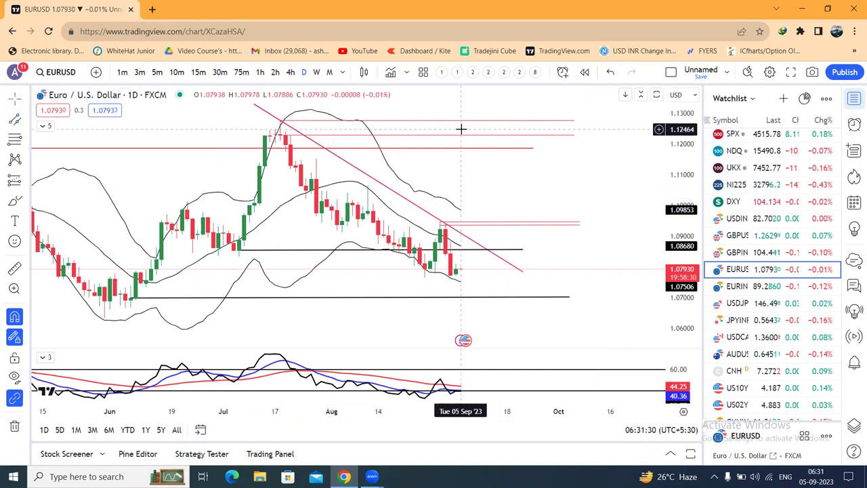
left_click(472, 225)
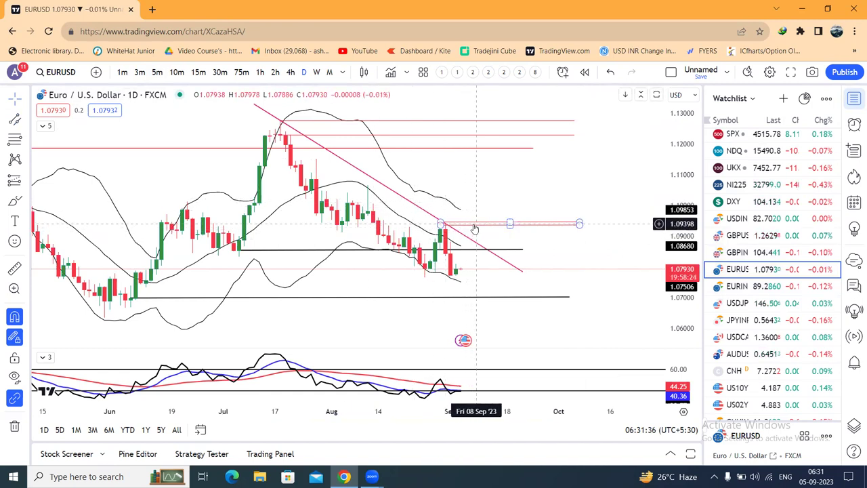
- Open the EURINR daily chart from the watchlist
left_click(753, 288)
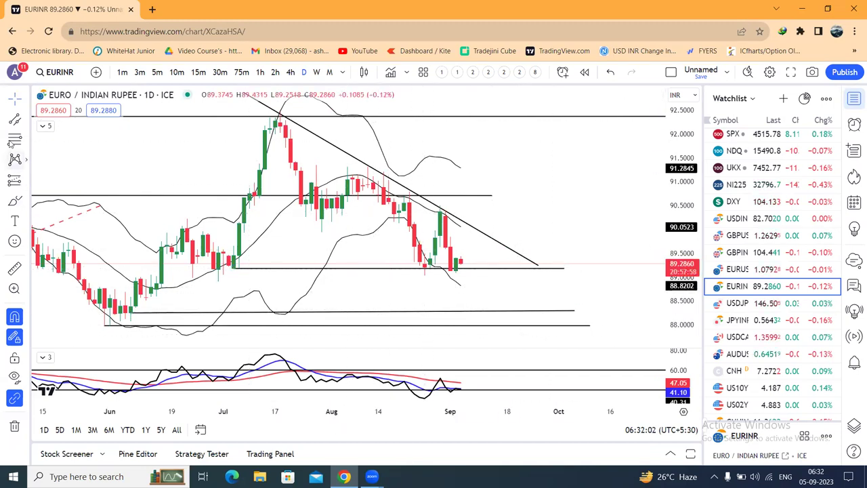
left_click(22, 121)
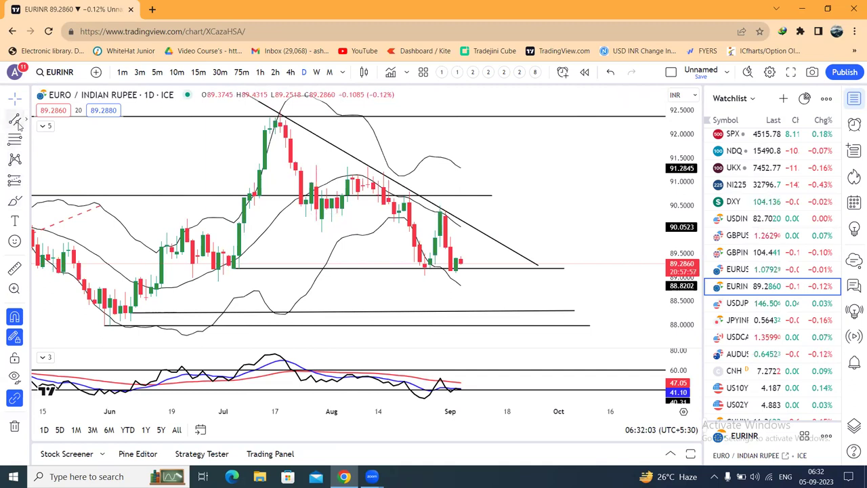
left_click(437, 205)
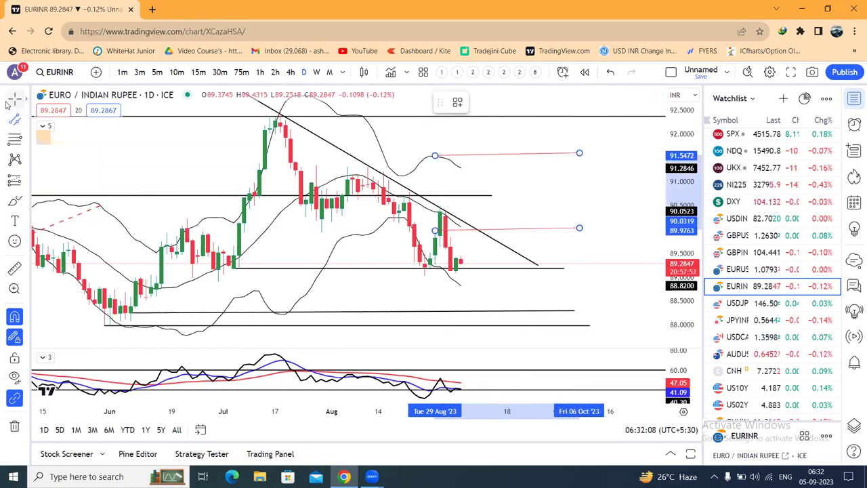
key("Escape")
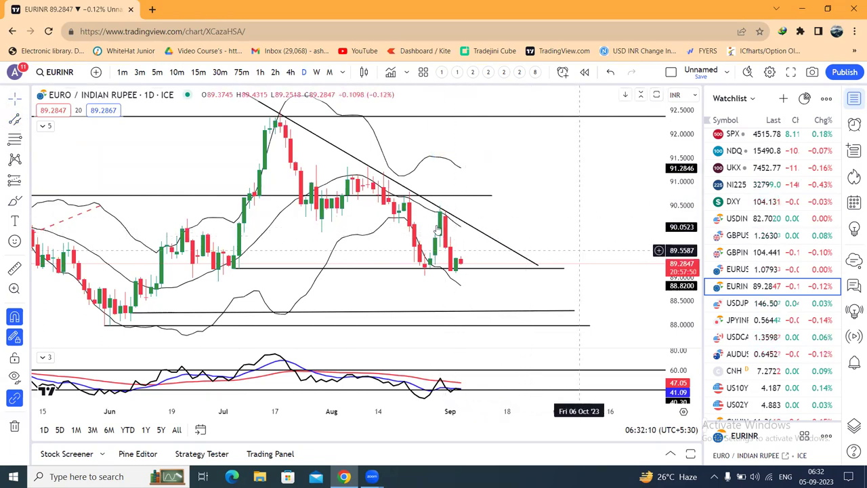
- Draw a narrow parallel channel on the EURINR chart from the 30 August high to 11 October 2023, about 90.37 to 90.50
left_click(15, 121)
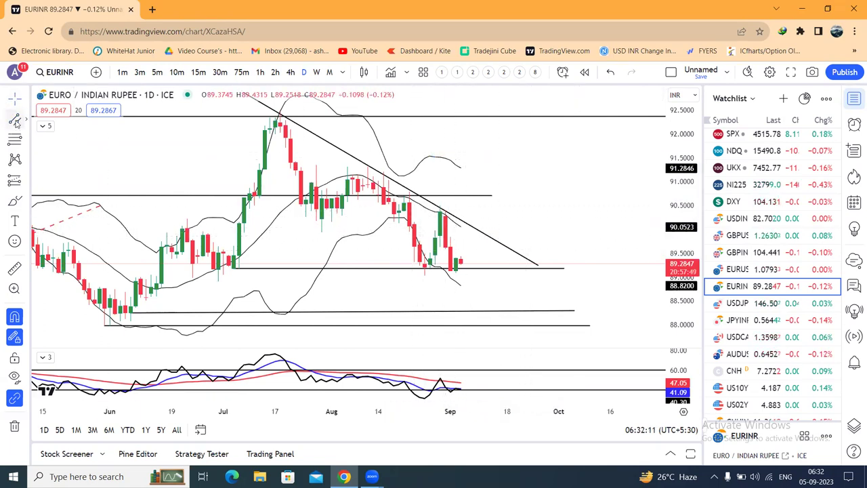
left_click(440, 205)
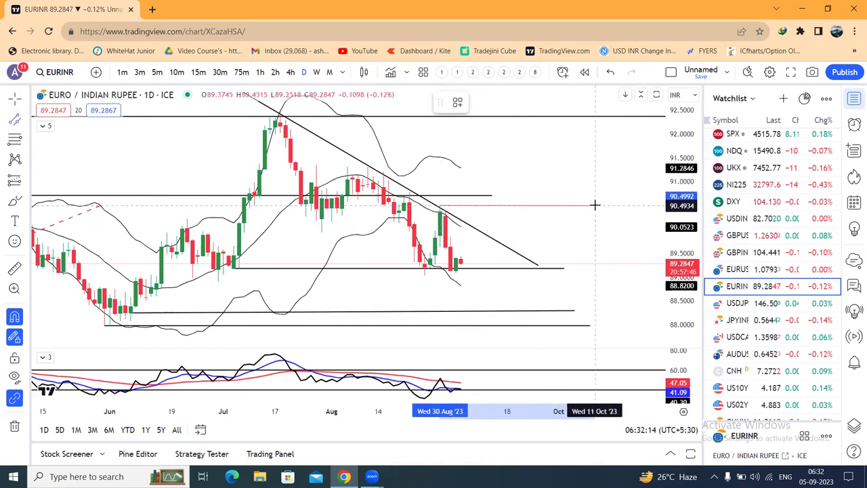
left_click(594, 206)
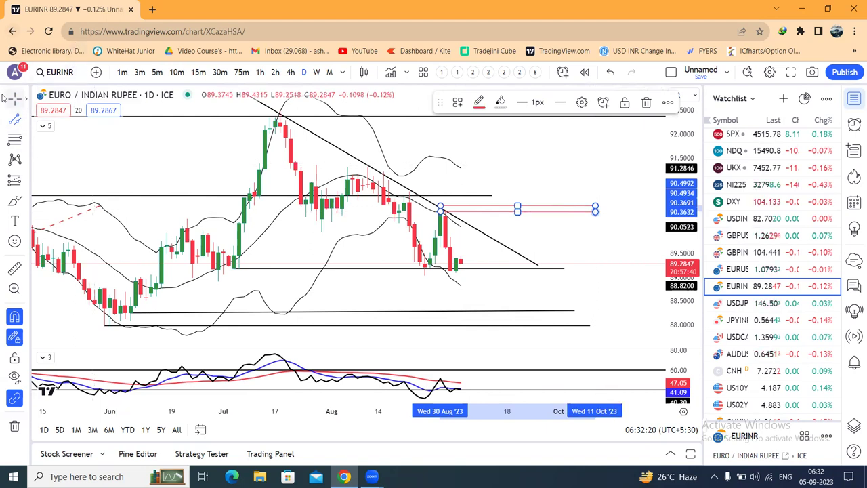
left_click(519, 195)
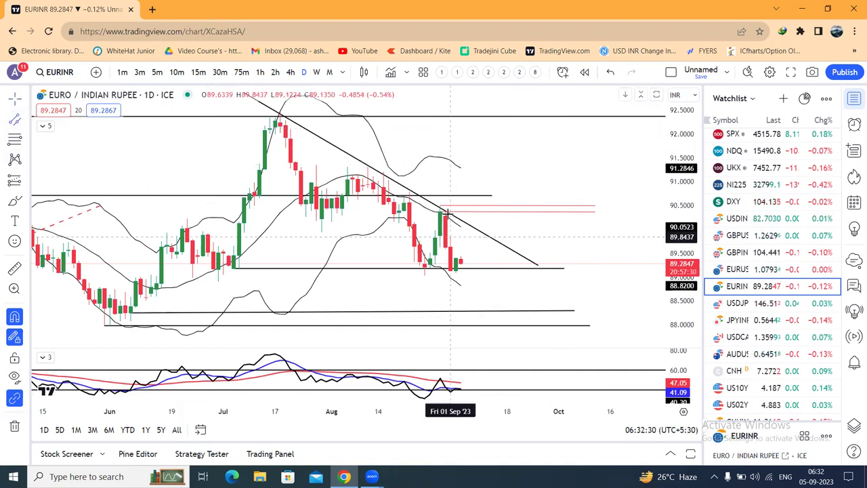
- Draw a second narrow parallel channel on the EURINR chart from 15 August to 20 October 2023, about 91.20 to 91.30
left_click(382, 171)
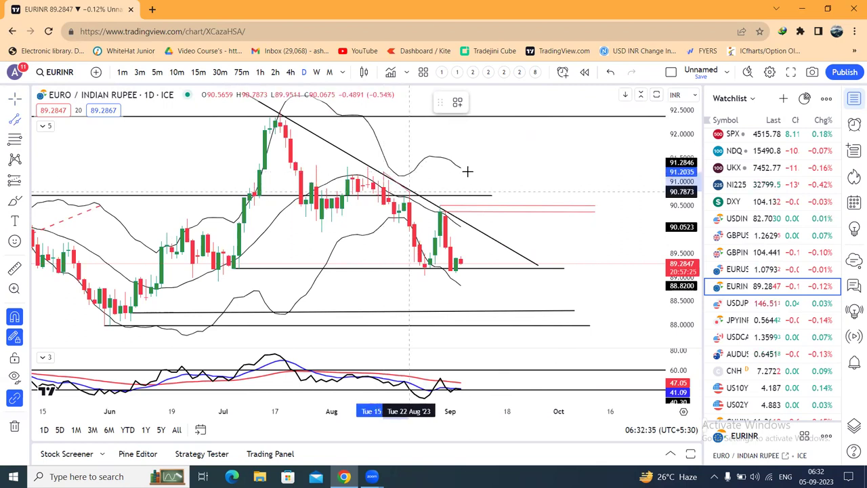
left_click(632, 168)
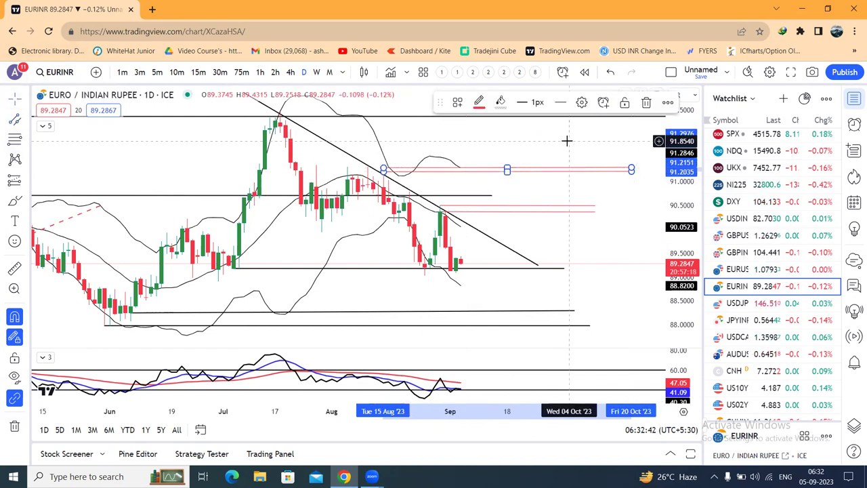
left_click(555, 122)
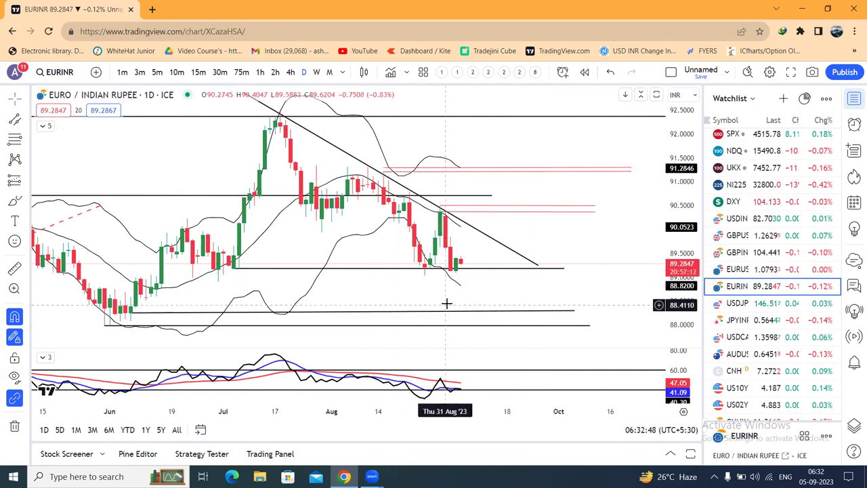
scroll(464, 300, "up", 2)
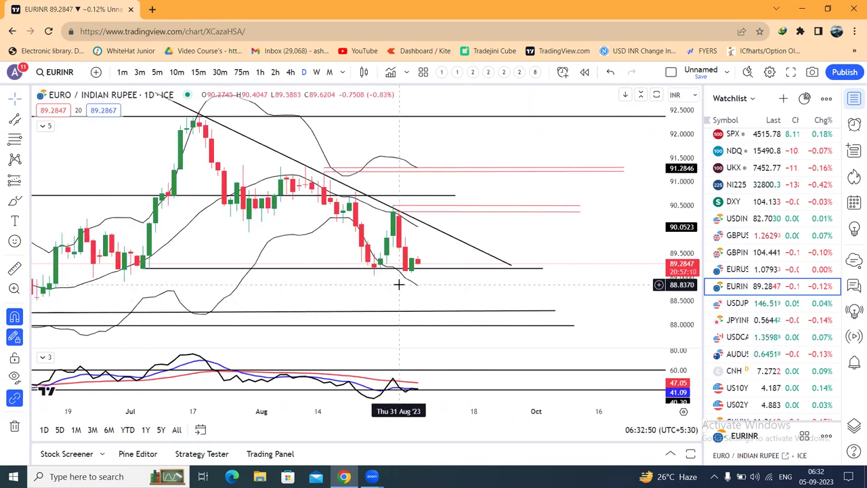
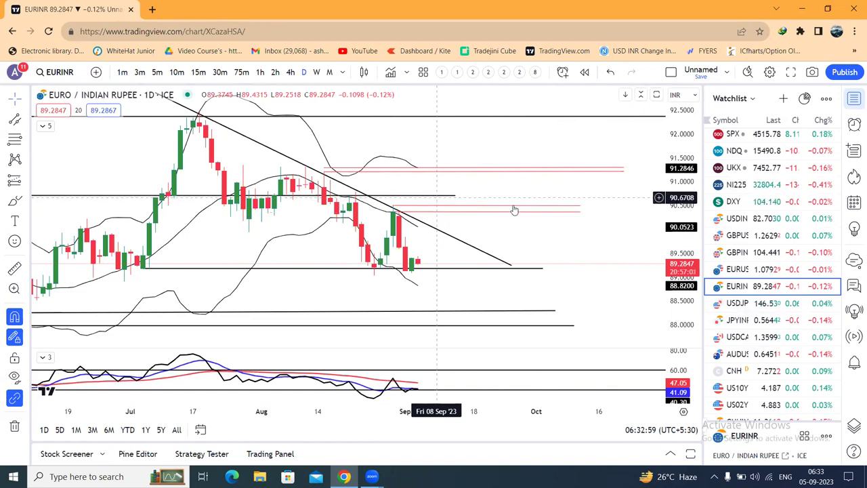
- Open the USDJPY chart and move the upper end of the rising blue trendline so it runs beneath the 1 September low
left_click(733, 305)
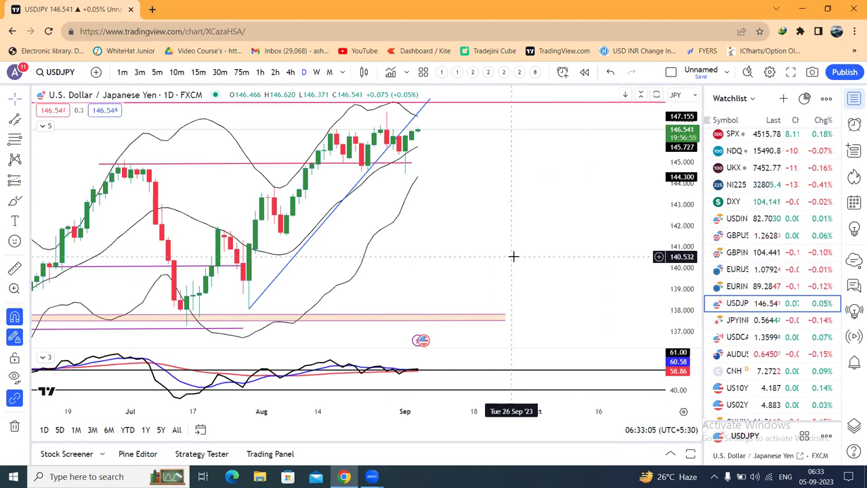
left_click(429, 102)
left_click_drag(430, 99, 474, 116)
left_click(396, 203)
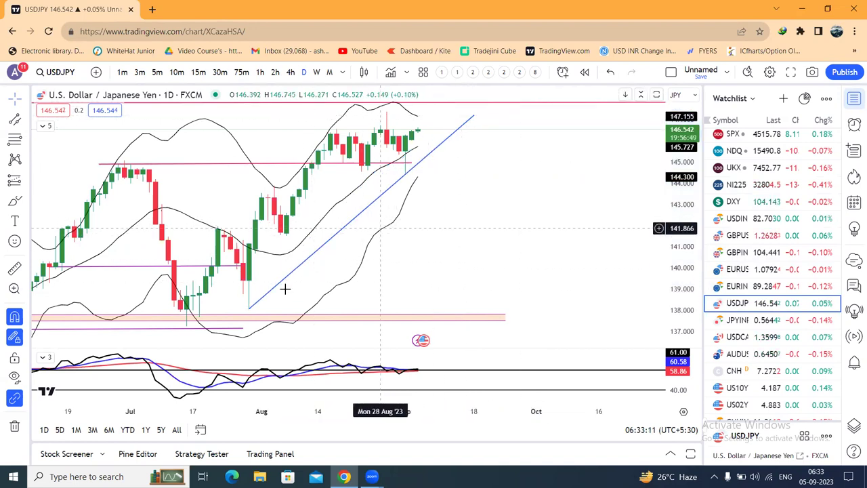
- Draw a nearly horizontal trend line on the USDJPY chart from the 7 August low to 18 October 2023, at about 141.5
left_click_drag(684, 129, 400, 234)
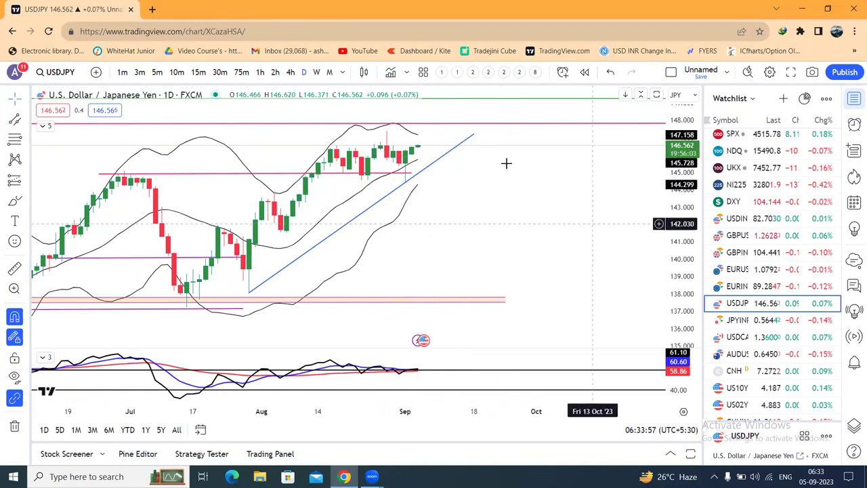
left_click_drag(678, 193, 604, 224)
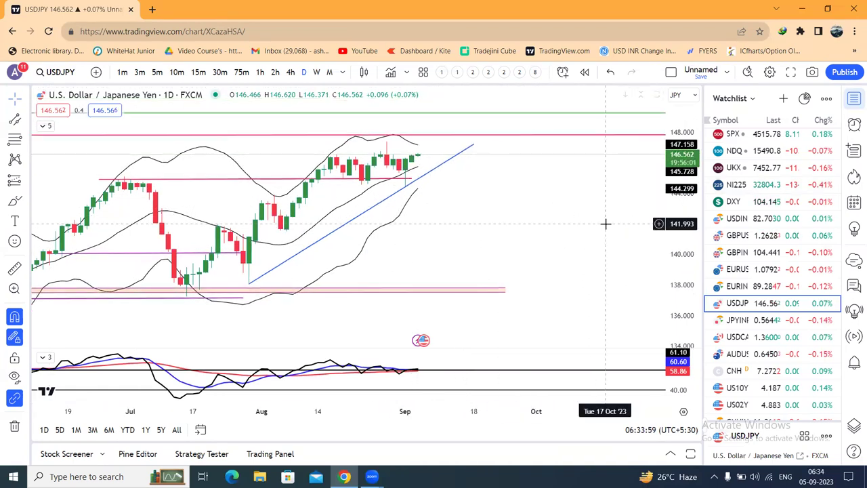
scroll(602, 224, "down", 2)
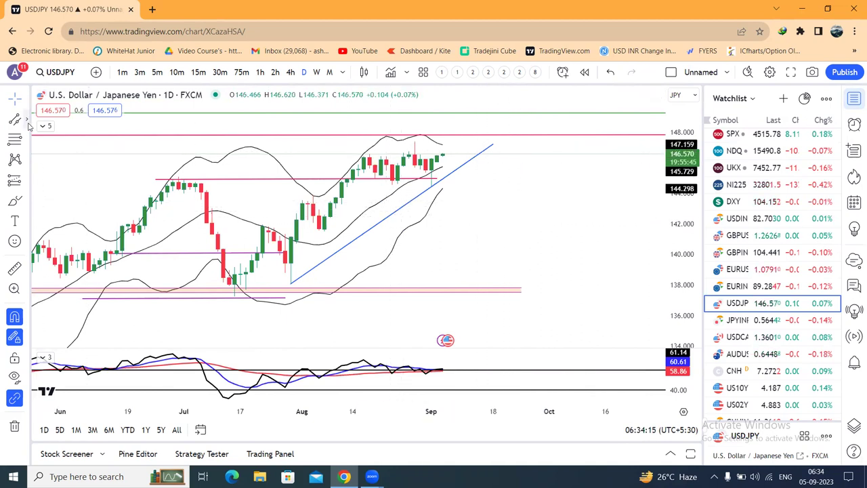
left_click(27, 123)
left_click(71, 91)
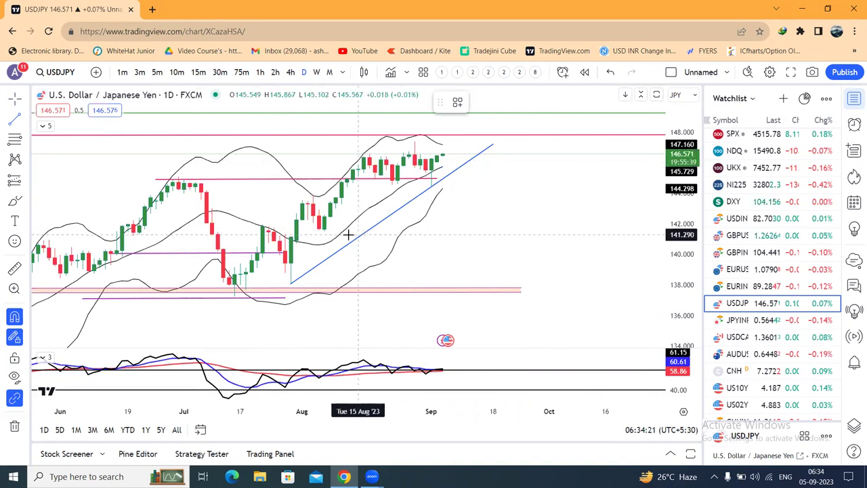
left_click(324, 231)
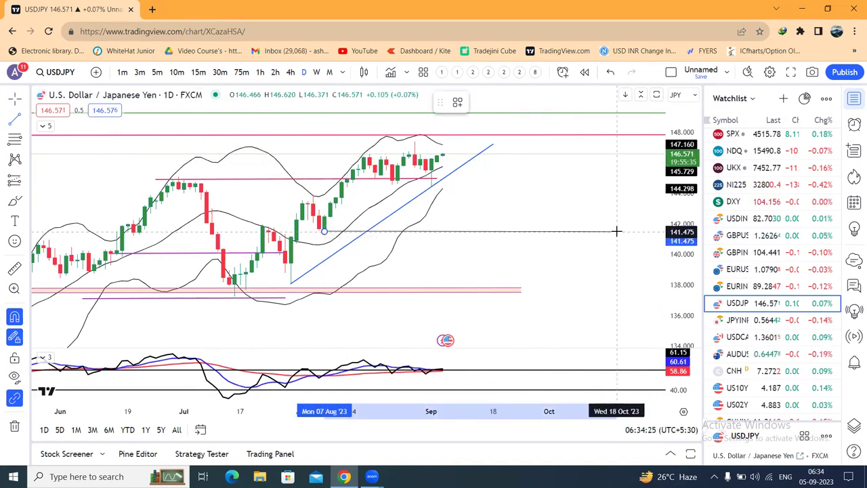
left_click(616, 231)
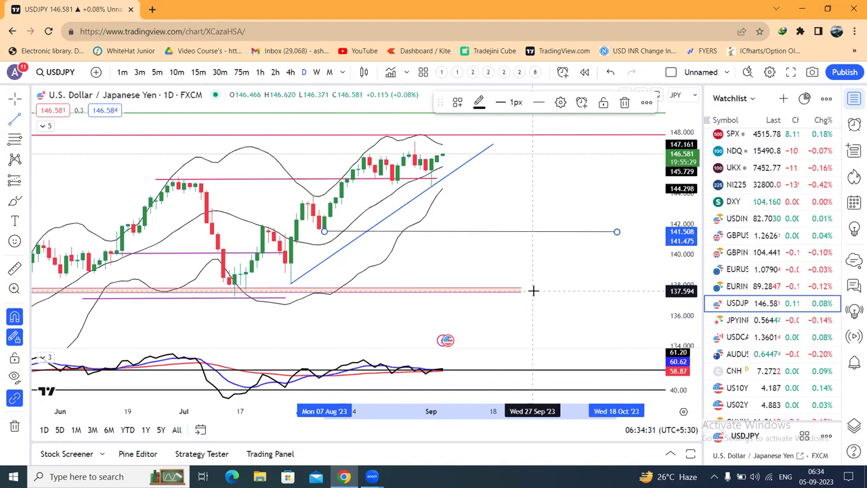
left_click(535, 193)
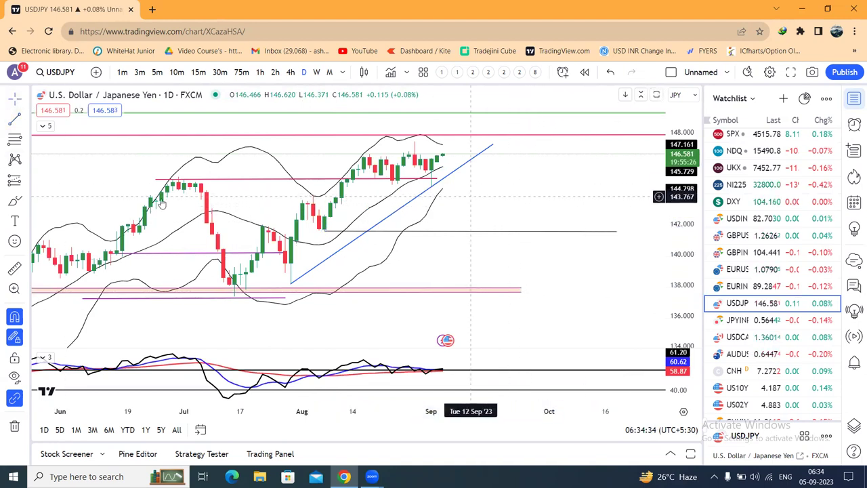
- Draw a rectangle over the USDJPY consolidation from 16 August to 8 September 2023, about 144.58 to 146.41
left_click(27, 120)
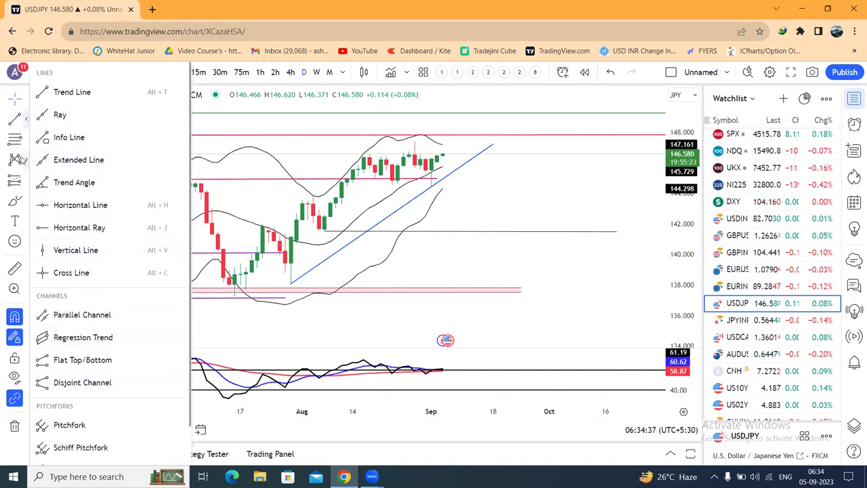
left_click(25, 201)
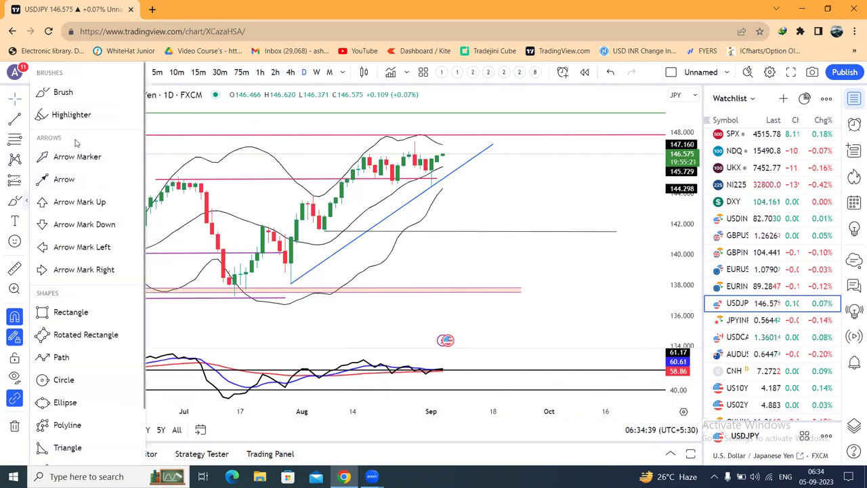
left_click(85, 318)
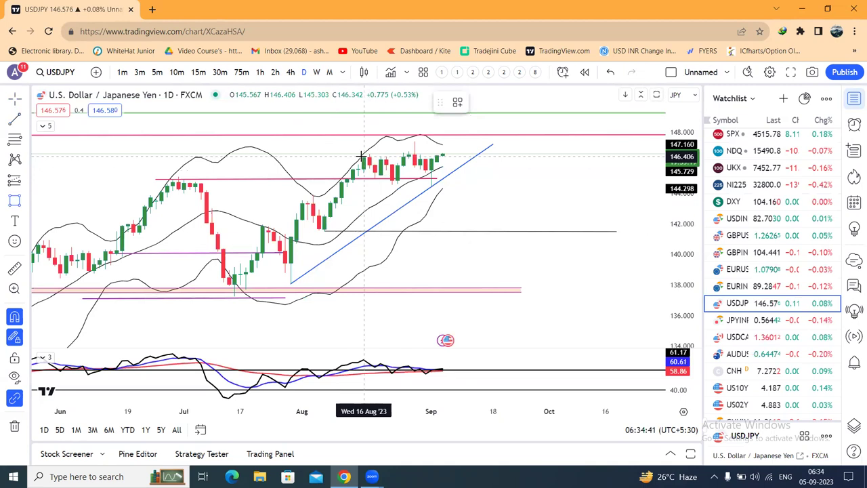
left_click_drag(364, 156, 459, 184)
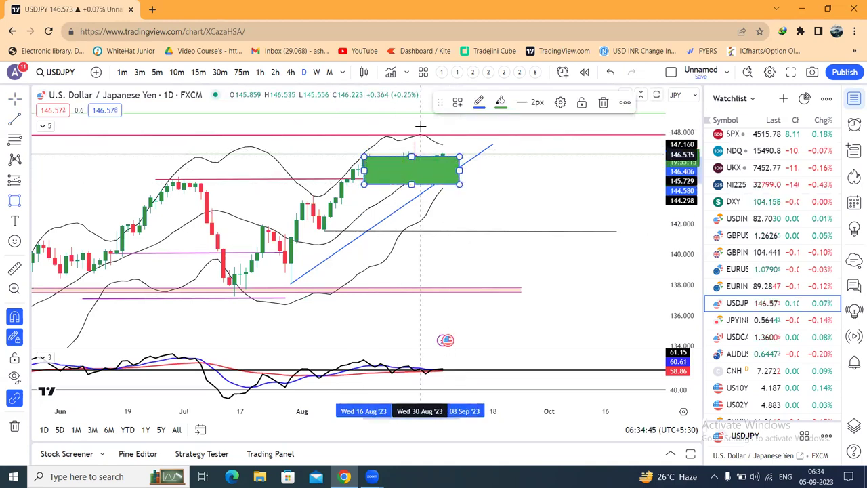
- Give the USDJPY consolidation rectangle a white fill and set its border opacity to 0%
left_click(500, 103)
left_click(501, 128)
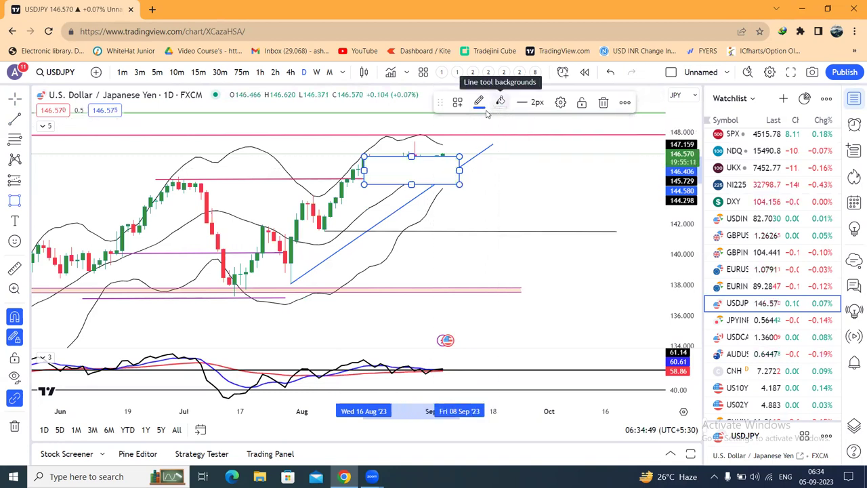
left_click(479, 103)
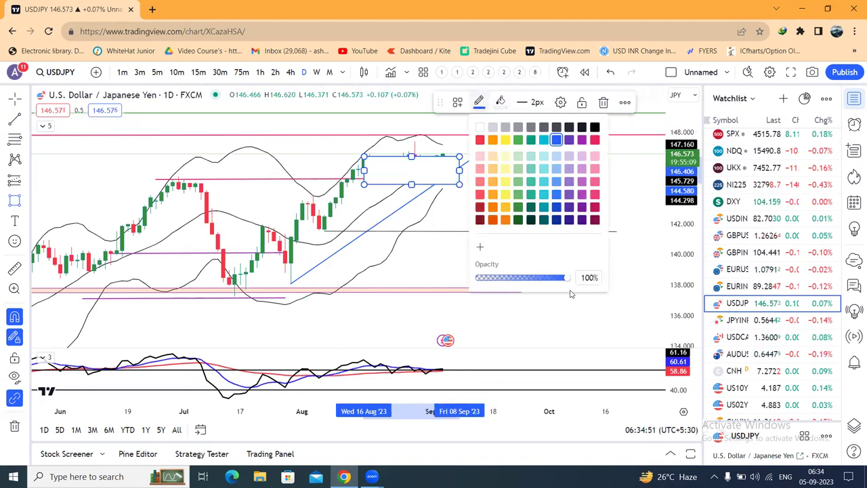
left_click_drag(567, 279, 478, 281)
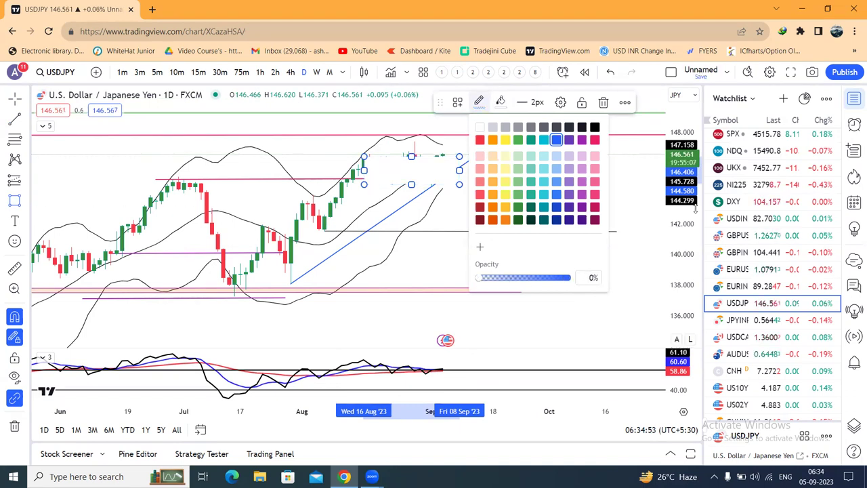
- Delete the stray rectangle on the USDJPY chart and resize the consolidation rectangle to end at 7 September 2023 and about 144.28
left_click_drag(636, 244, 486, 194)
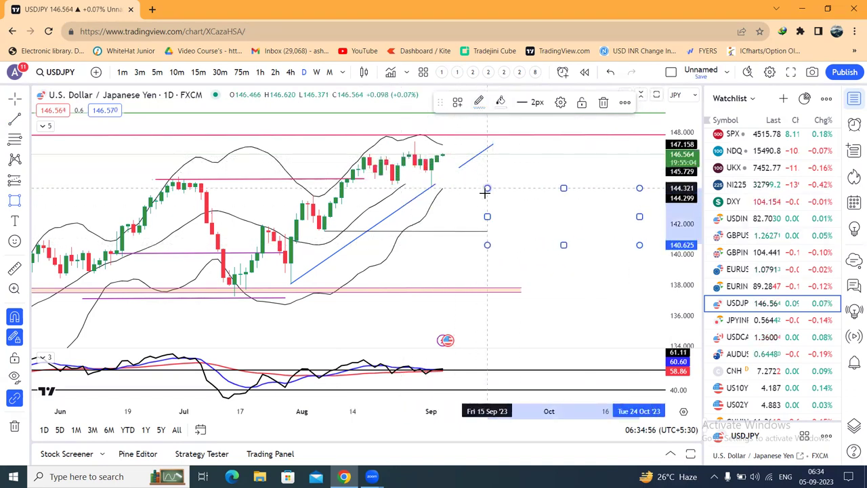
left_click(603, 104)
left_click_drag(475, 150, 454, 189)
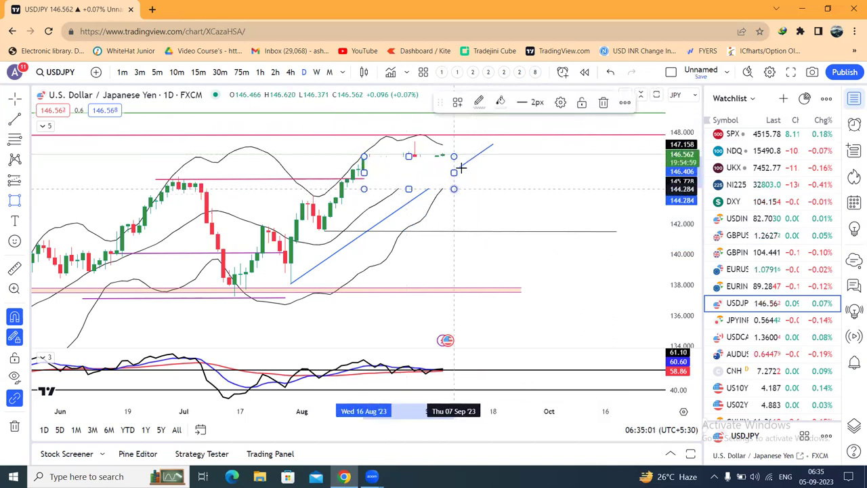
- Keep the consolidation rectangle's fill white and give it a red border at 97% opacity
left_click(499, 103)
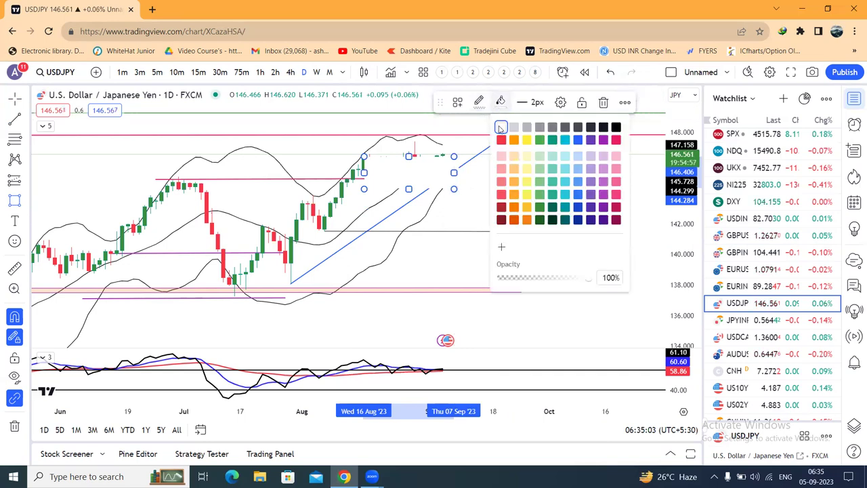
left_click(500, 128)
left_click(478, 101)
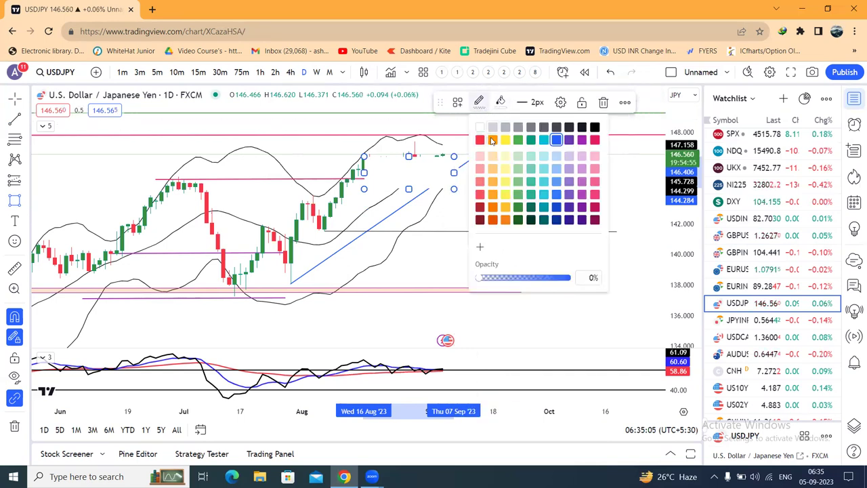
left_click(478, 140)
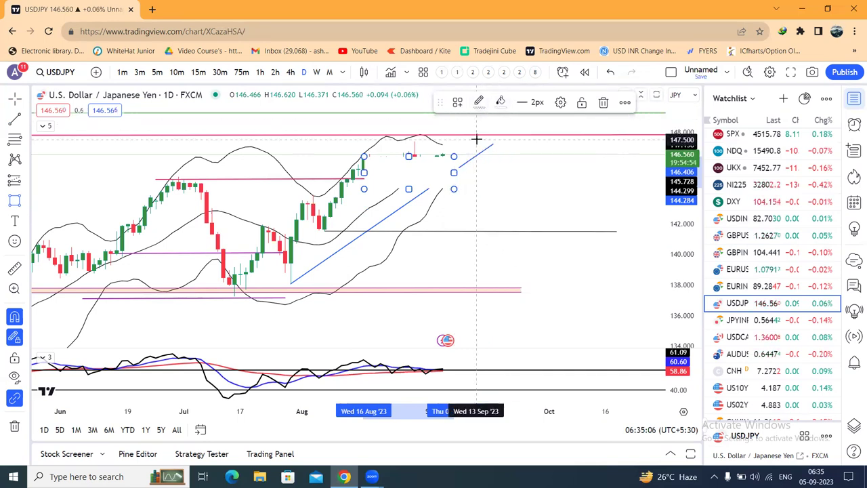
left_click(478, 103)
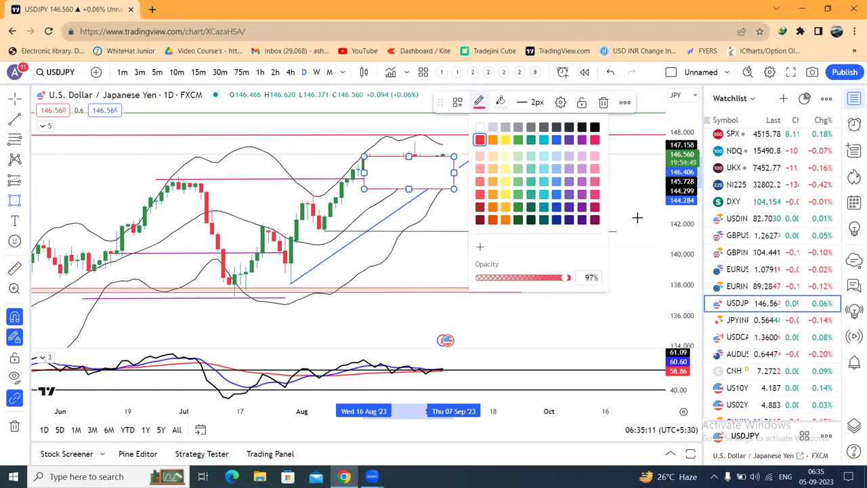
left_click(638, 195)
left_click(639, 197)
left_click(499, 161)
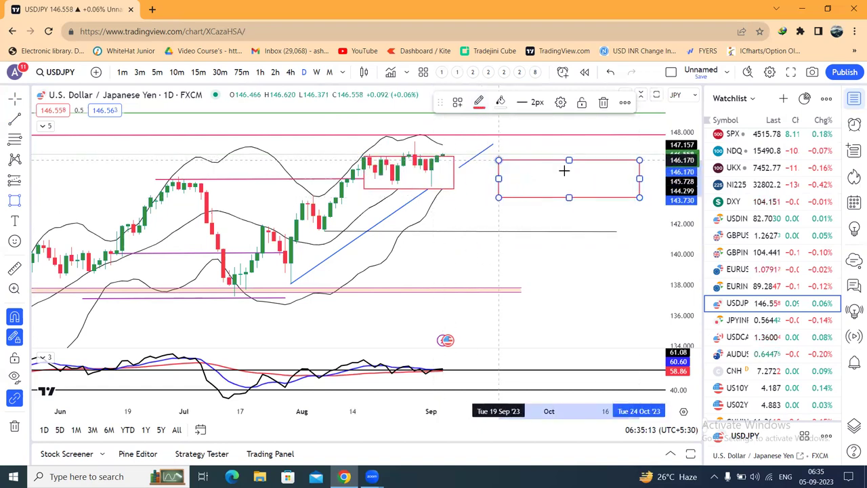
left_click(603, 103)
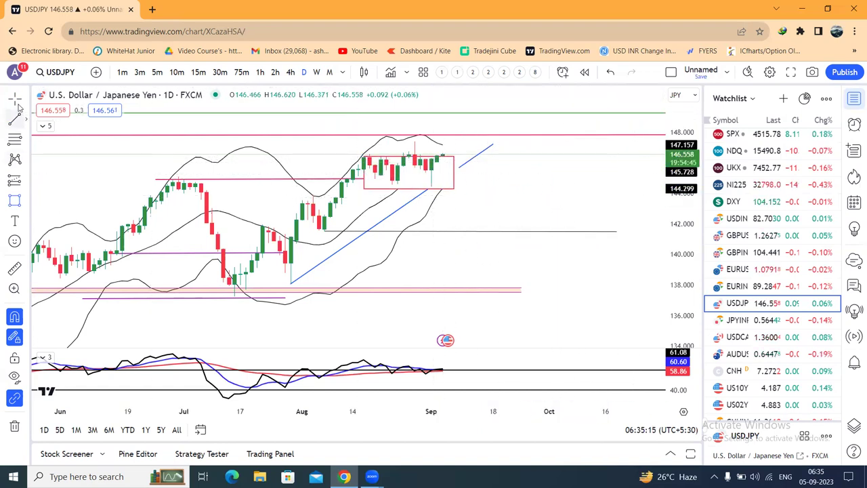
- Raise the upper edge of the USDJPY consolidation rectangle to about 146.75 and extend its start back to 11 August 2023
left_click(409, 156)
left_click_drag(408, 155, 408, 146)
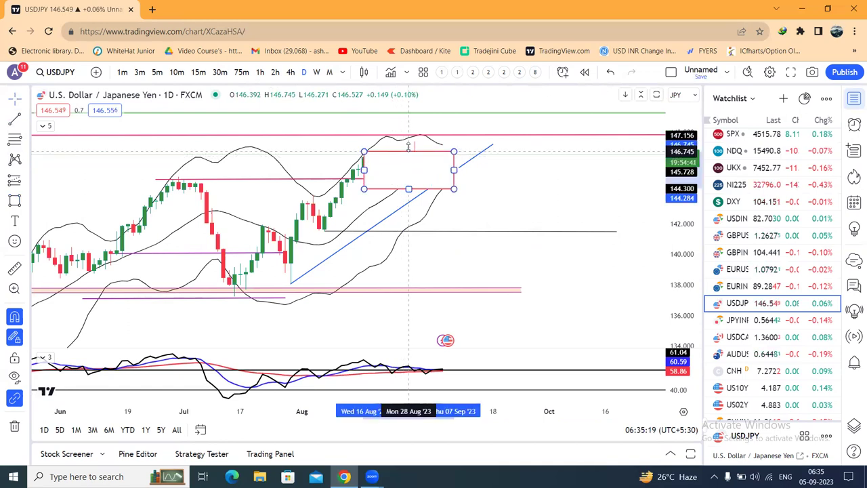
left_click(600, 198)
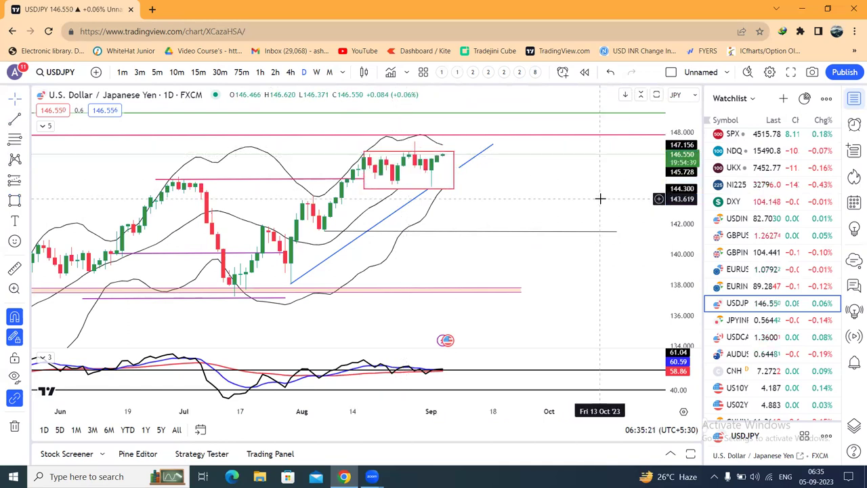
left_click(362, 171)
left_click_drag(364, 169, 346, 170)
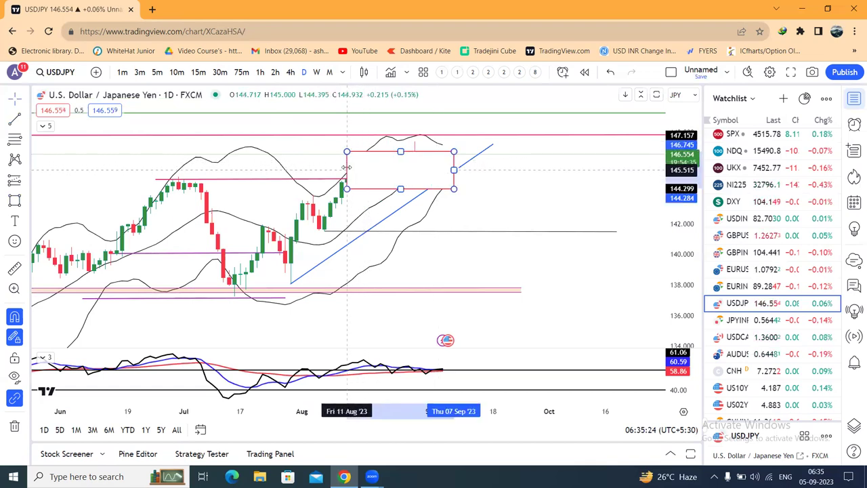
left_click(561, 187)
scroll(545, 196, "down", 1)
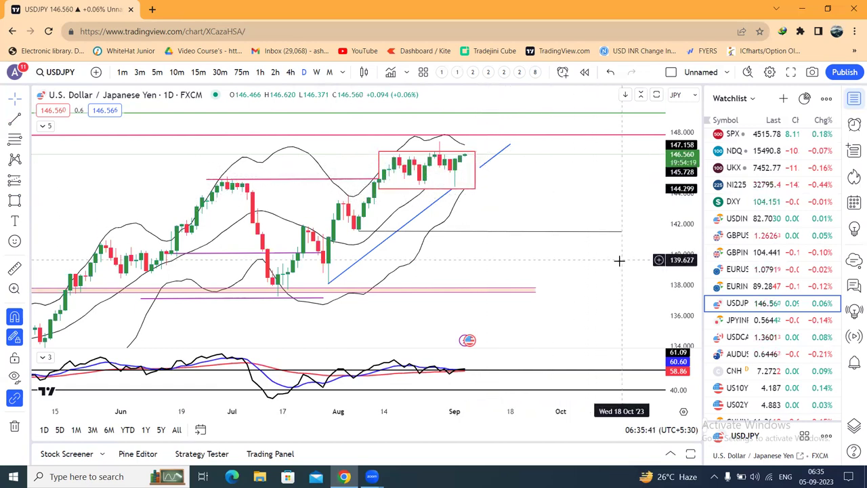
- Open the JPYINR chart and move the lower end of the falling blue trendline to 18 September 2023 at about 0.5614
left_click(744, 321)
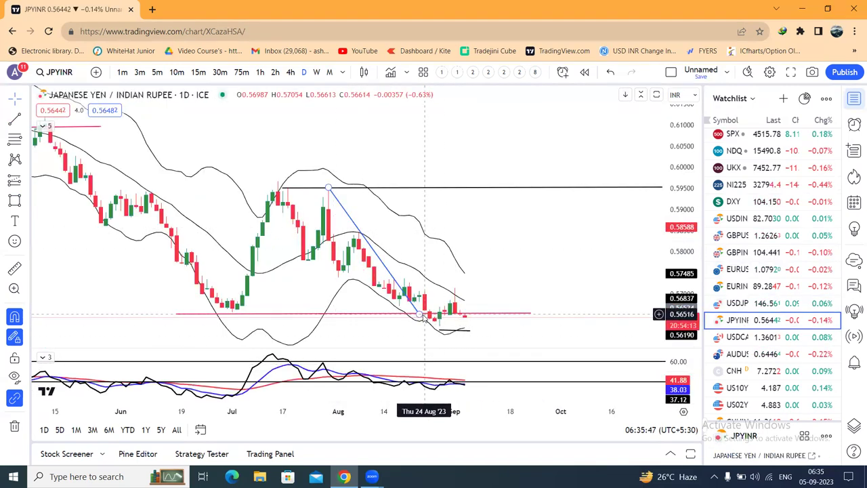
left_click_drag(421, 314, 509, 330)
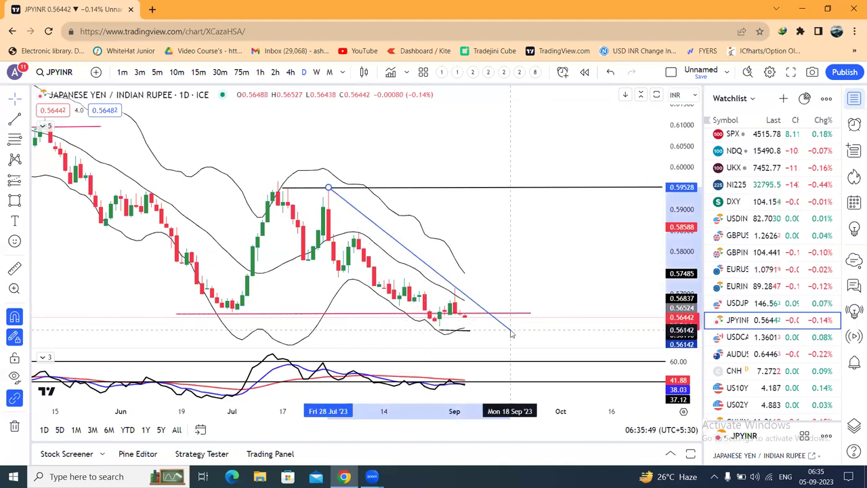
scroll(537, 265, "down", 2)
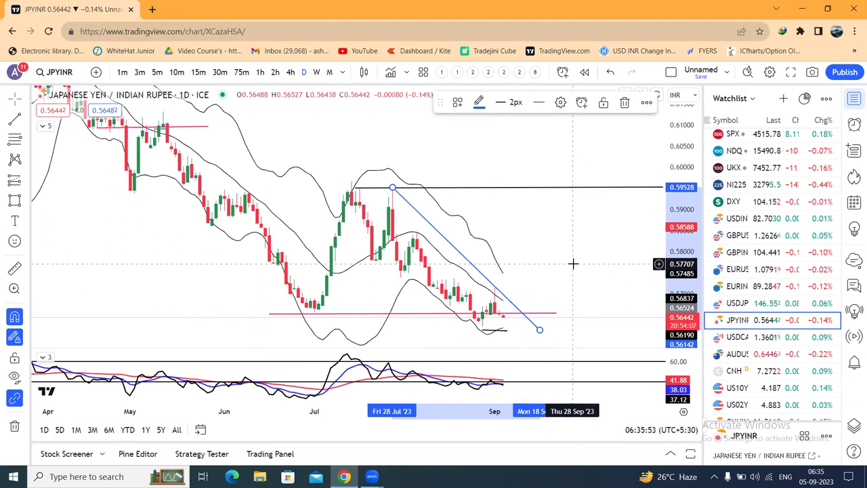
scroll(573, 263, "down", 1)
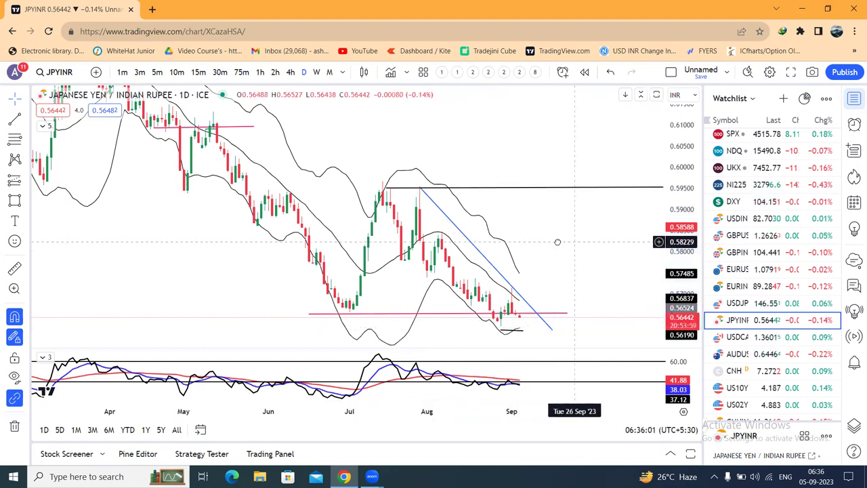
left_click_drag(557, 242, 541, 257)
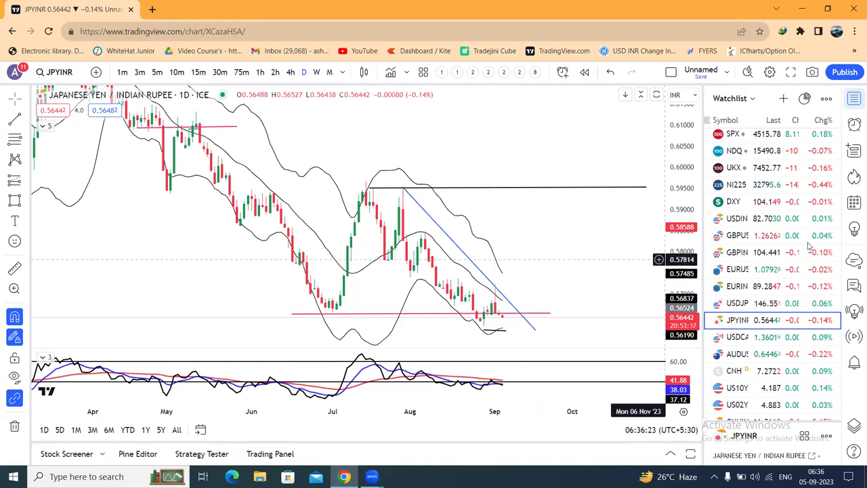
- Open the USDCAD daily chart and examine the recent price action around the red resistance line
left_click(757, 342)
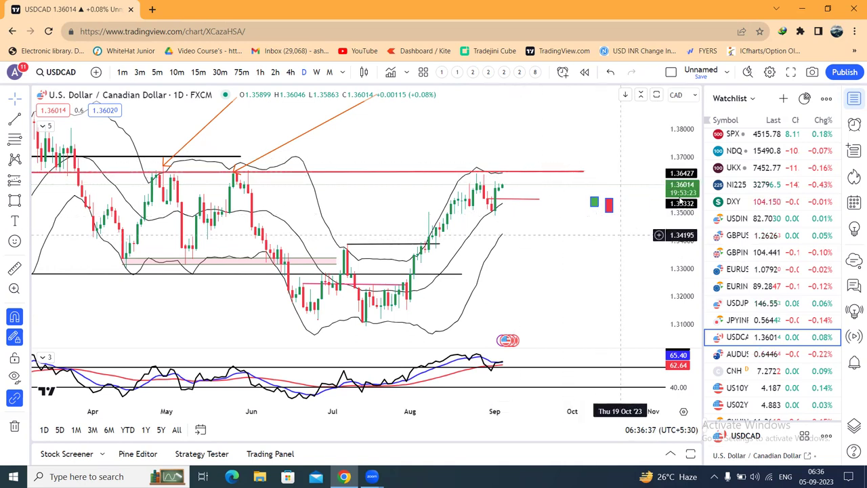
scroll(545, 186, "down", 3)
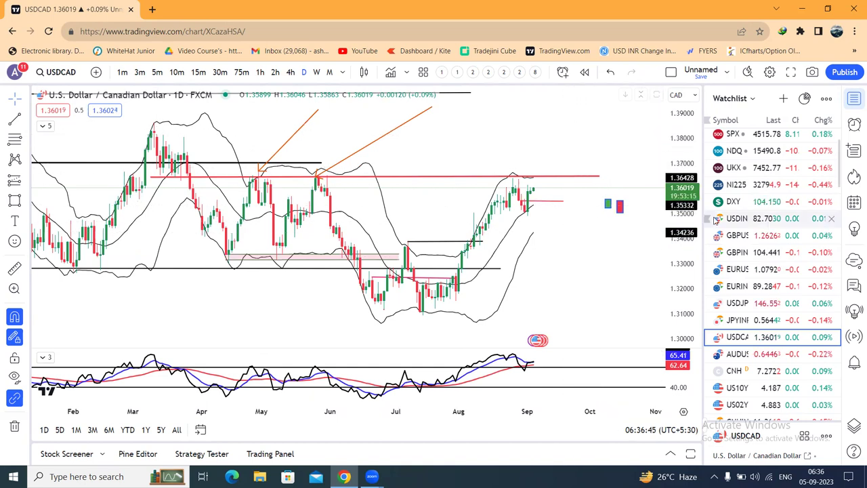
left_click_drag(680, 230, 679, 242)
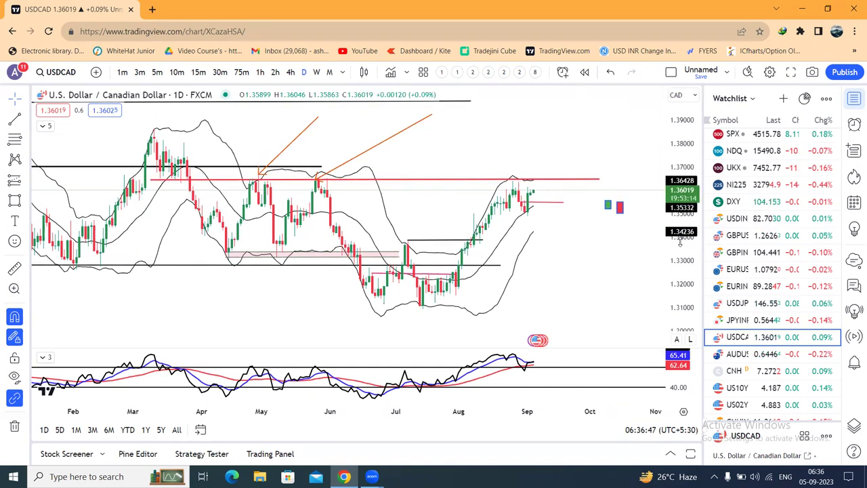
scroll(616, 291, "up", 1)
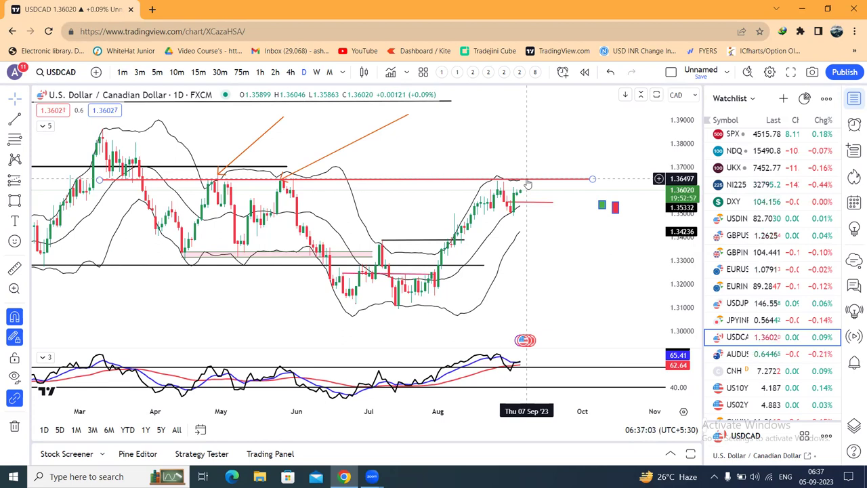
- Review the AUDUSD daily chart and the recent candles on the USD/offshore RMB (CNH) futures chart
left_click(731, 360)
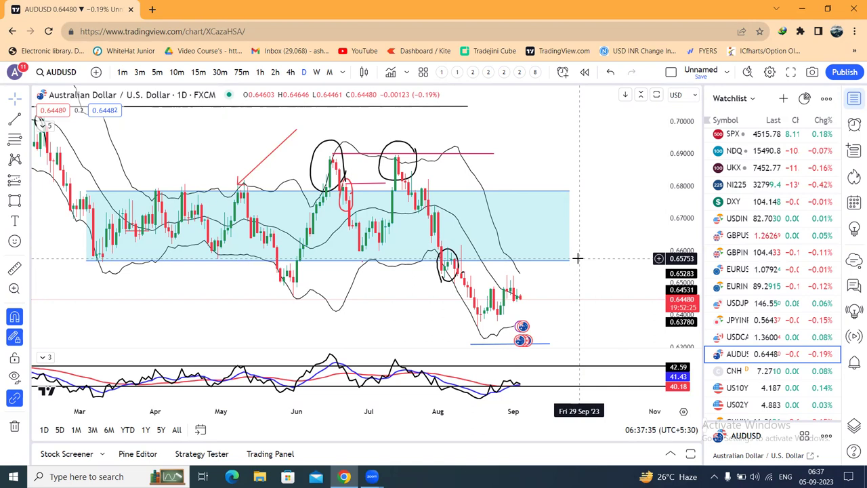
left_click(764, 372)
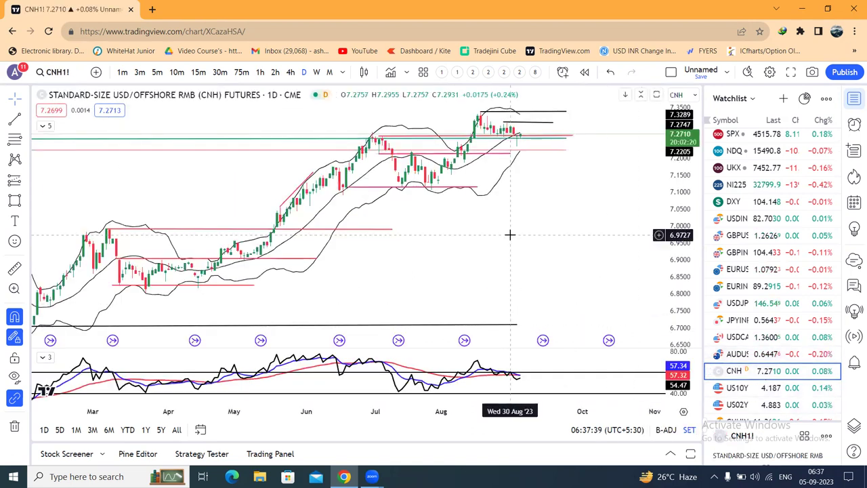
scroll(581, 275, "up", 3)
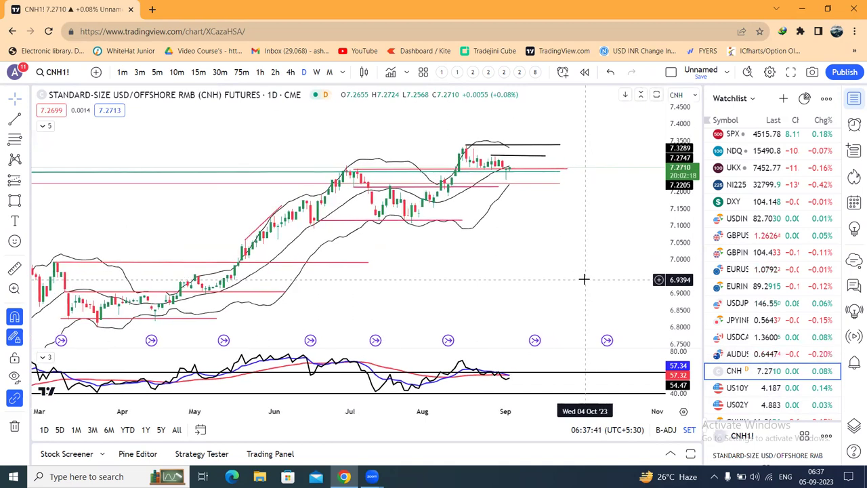
scroll(583, 279, "up", 2)
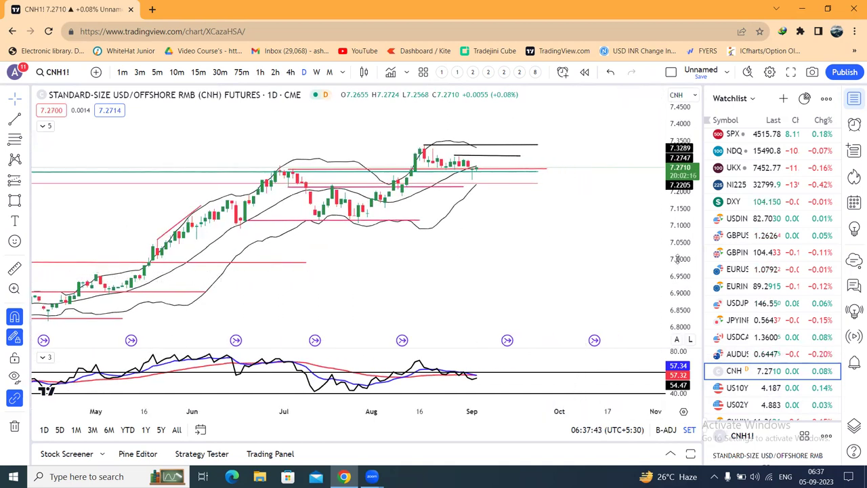
left_click_drag(677, 258, 677, 247)
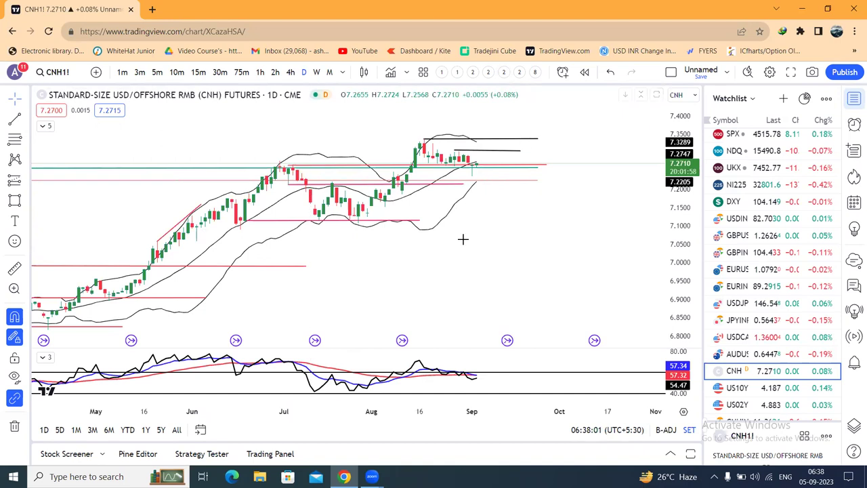
- Open the Brent crude oil chart from the watchlist and examine the latest candles at the black resistance line
scroll(749, 154, "up", 2)
left_click(747, 140)
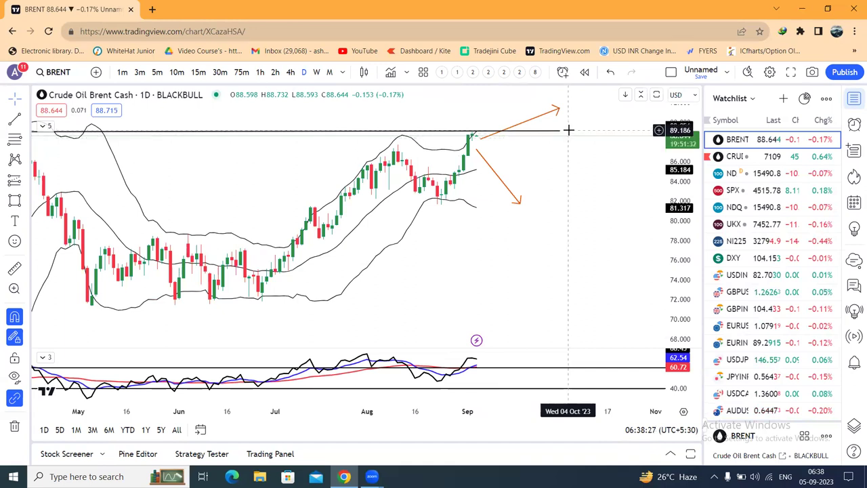
scroll(576, 155, "up", 3)
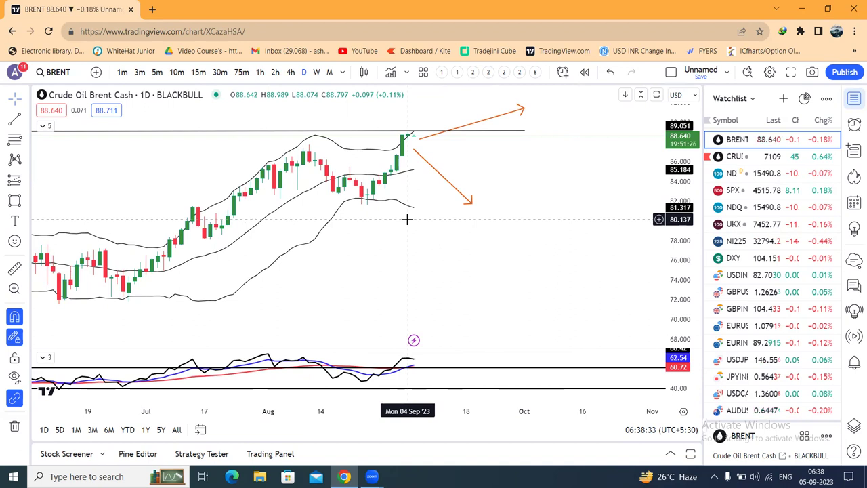
scroll(562, 179, "left", 3)
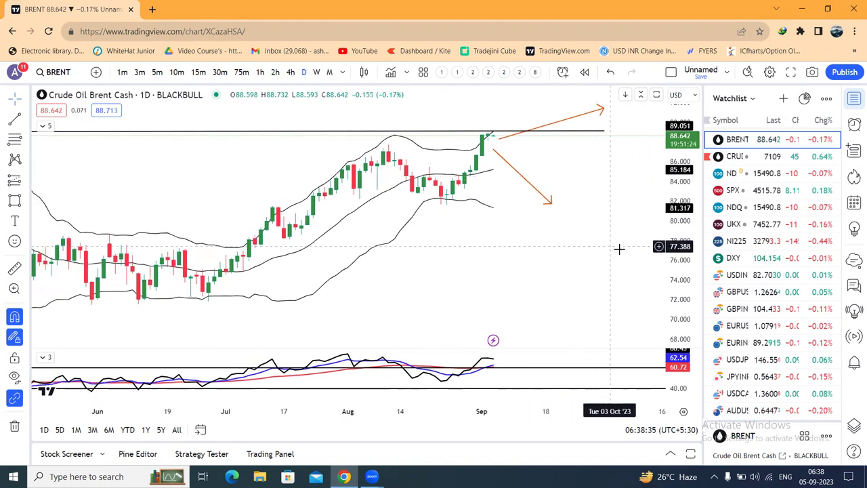
- Review the US 10-year and US 2-year government bond yield charts, US10Y and US02Y
scroll(756, 291, "down", 2)
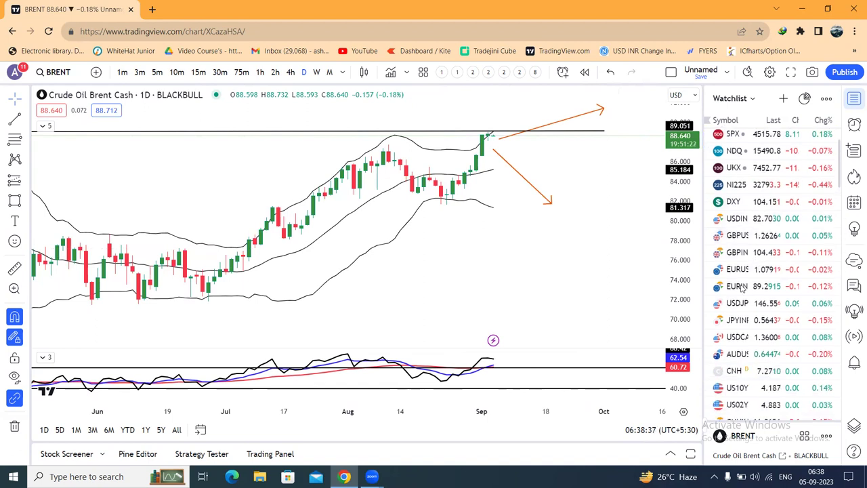
left_click(753, 388)
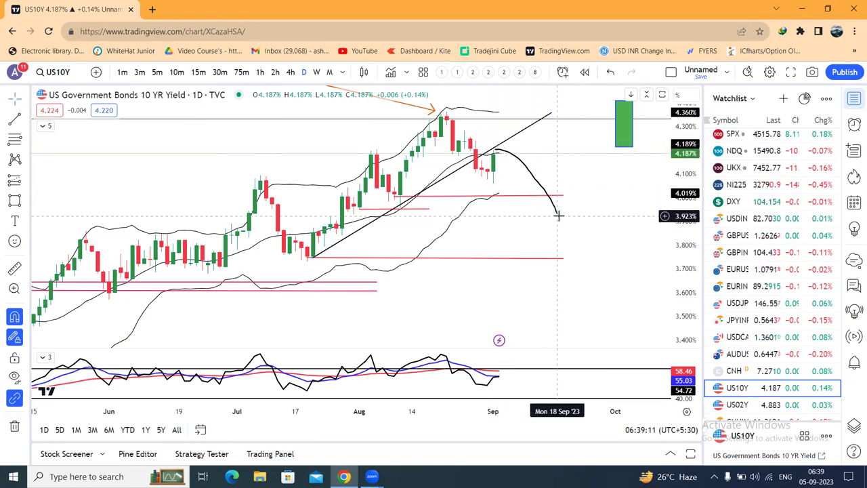
scroll(751, 342, "down", 1)
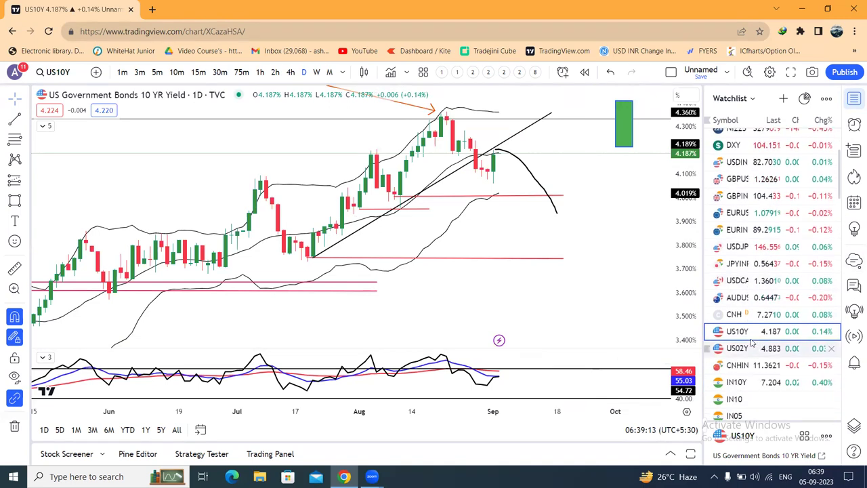
left_click(745, 347)
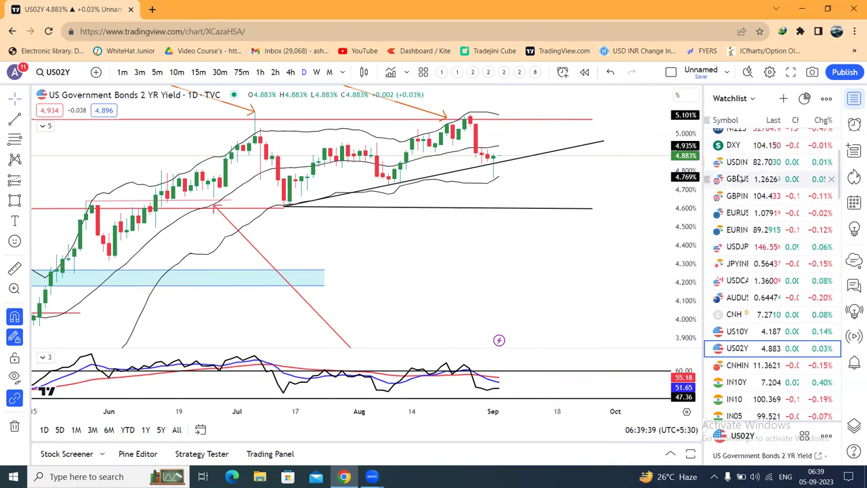
- Return to the U.S. Dollar Index (DXY) daily chart
scroll(743, 174, "up", 2)
left_click(741, 203)
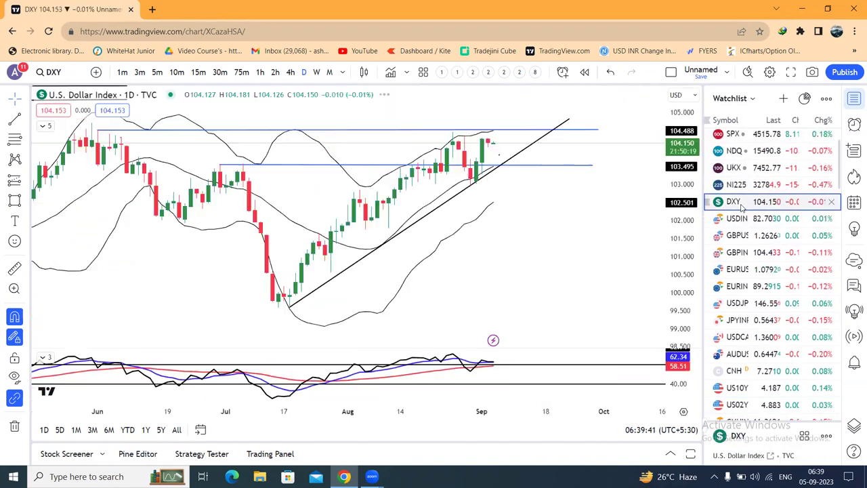